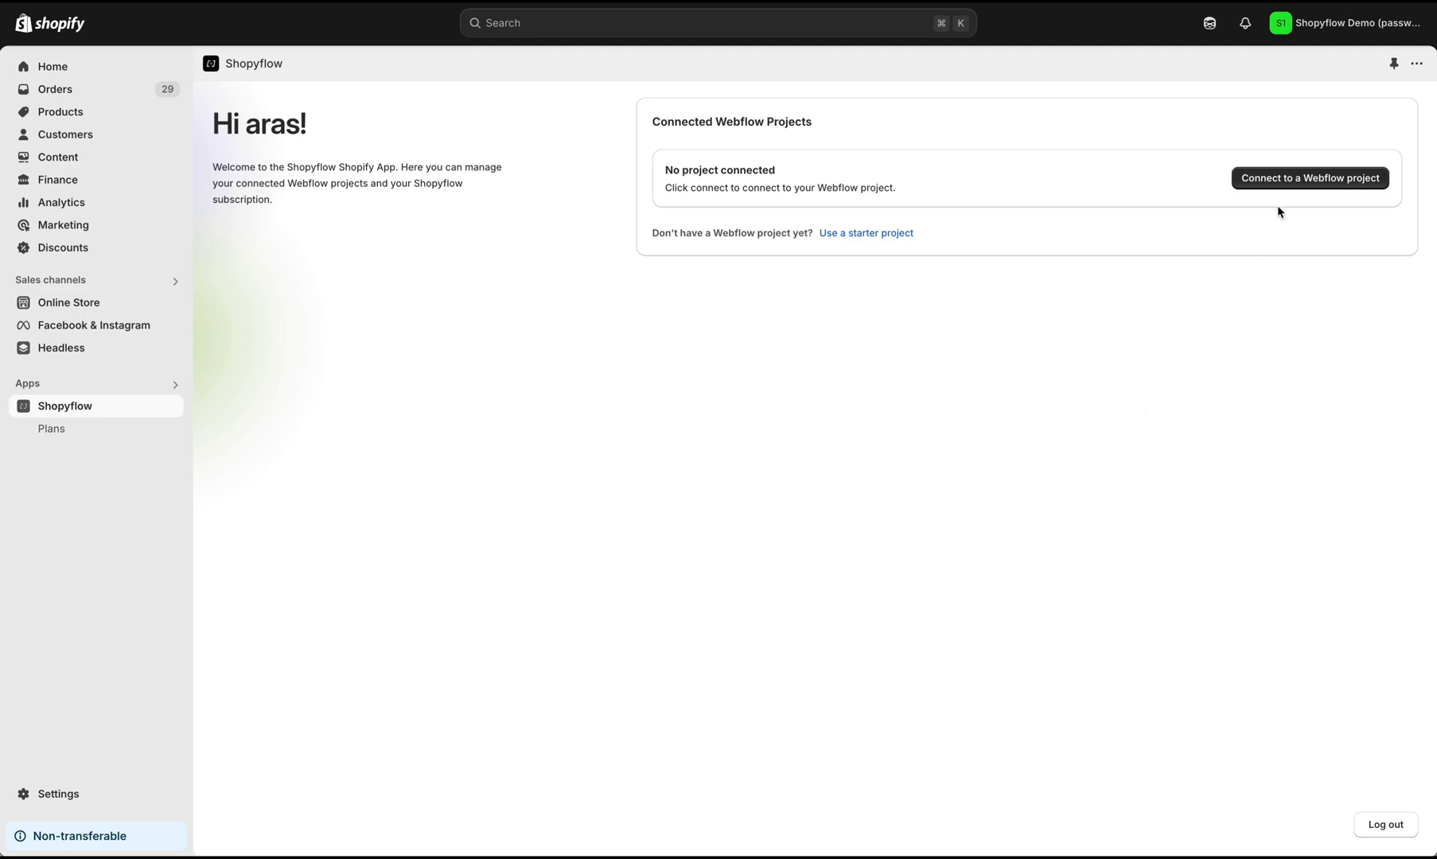
- Start connecting a Webflow project and choose '+ Add New Webflow Project' to authorize Shopyflow
left_click(1280, 181)
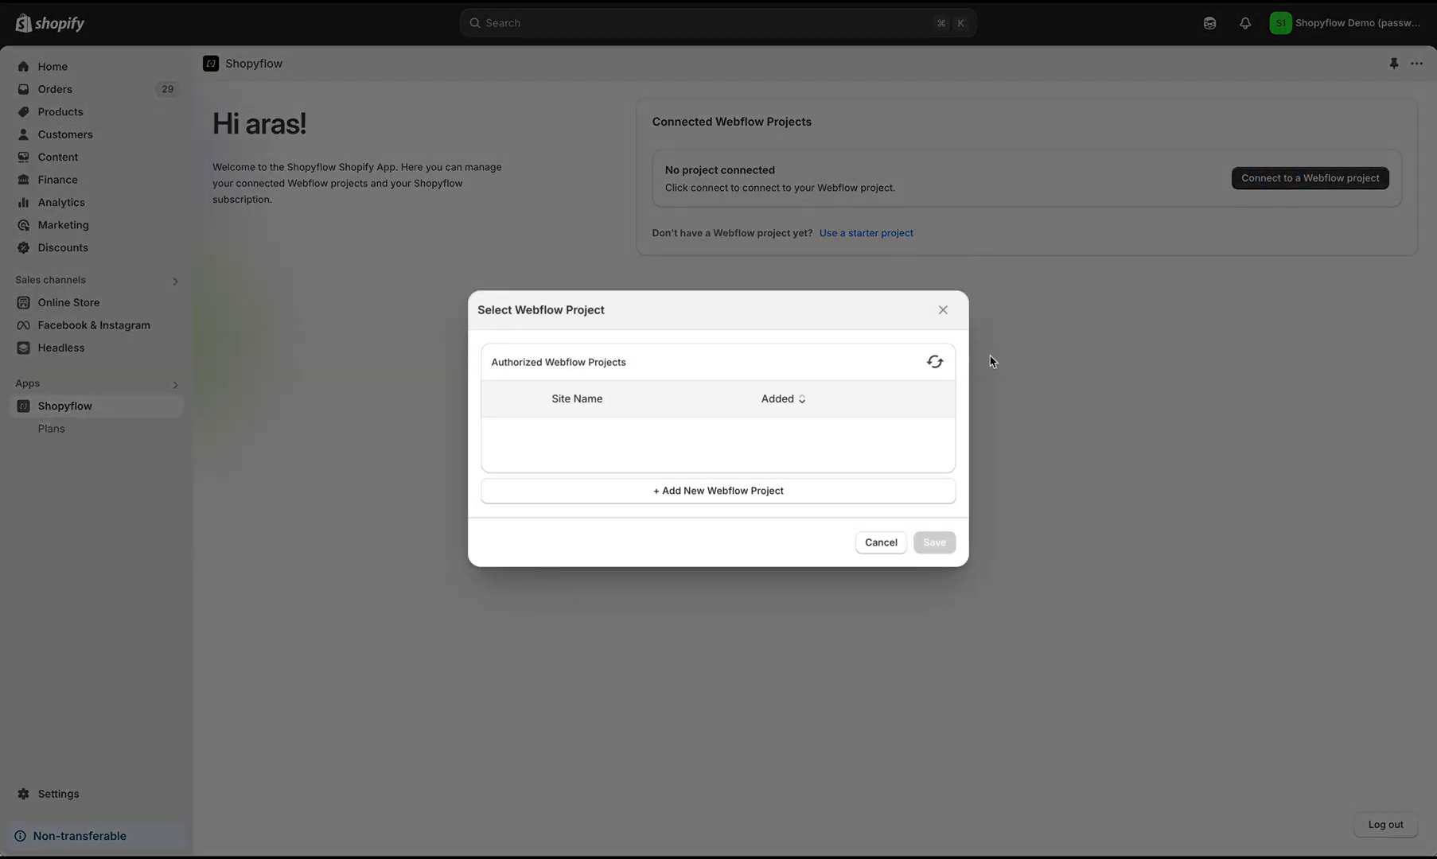
left_click(718, 495)
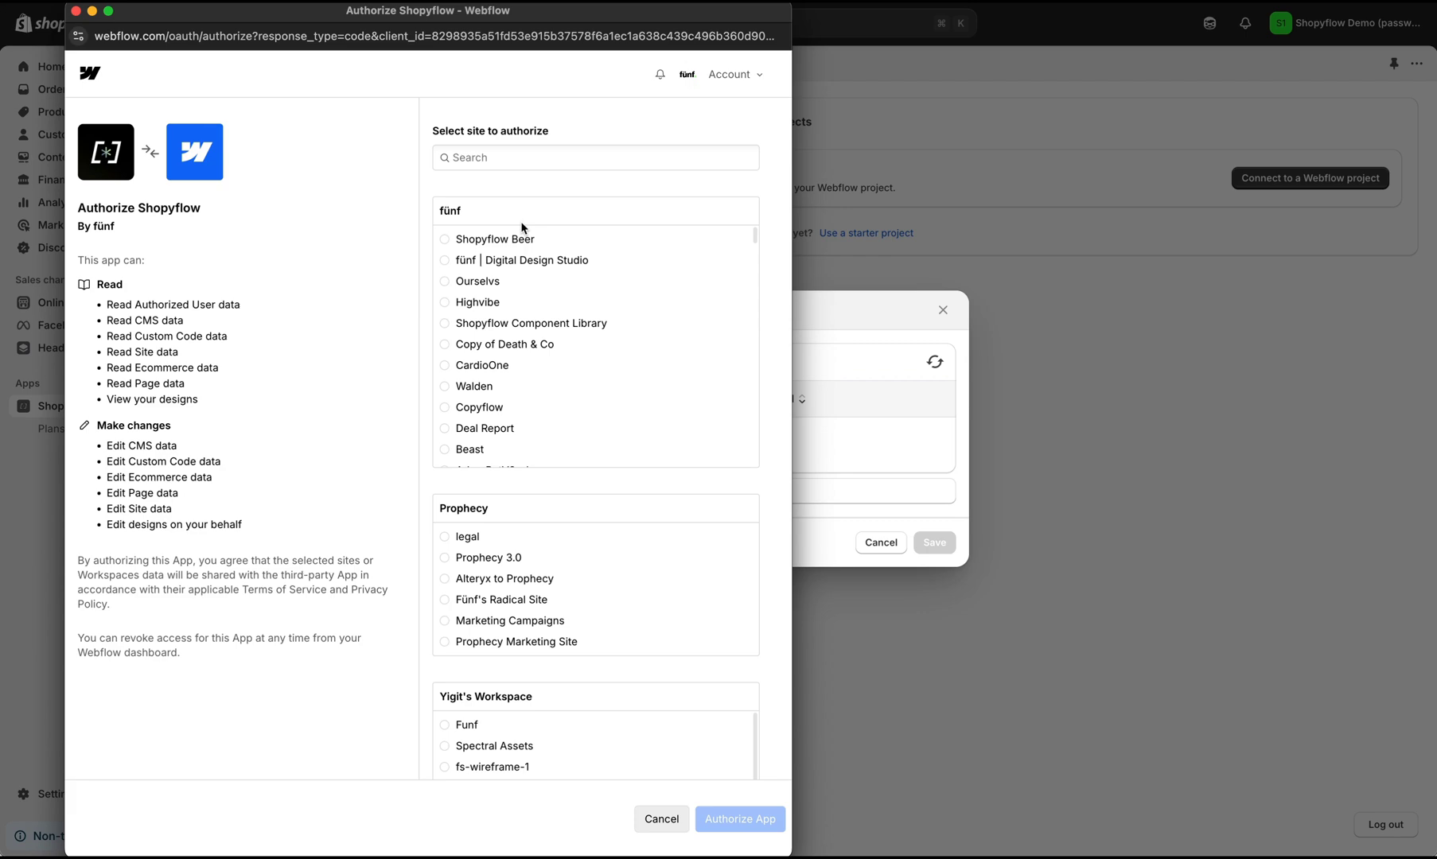
- Authorize Shopyflow for Fünf's Stunning Site from the fünf workspace site list
scroll(697, 355, "down", 15)
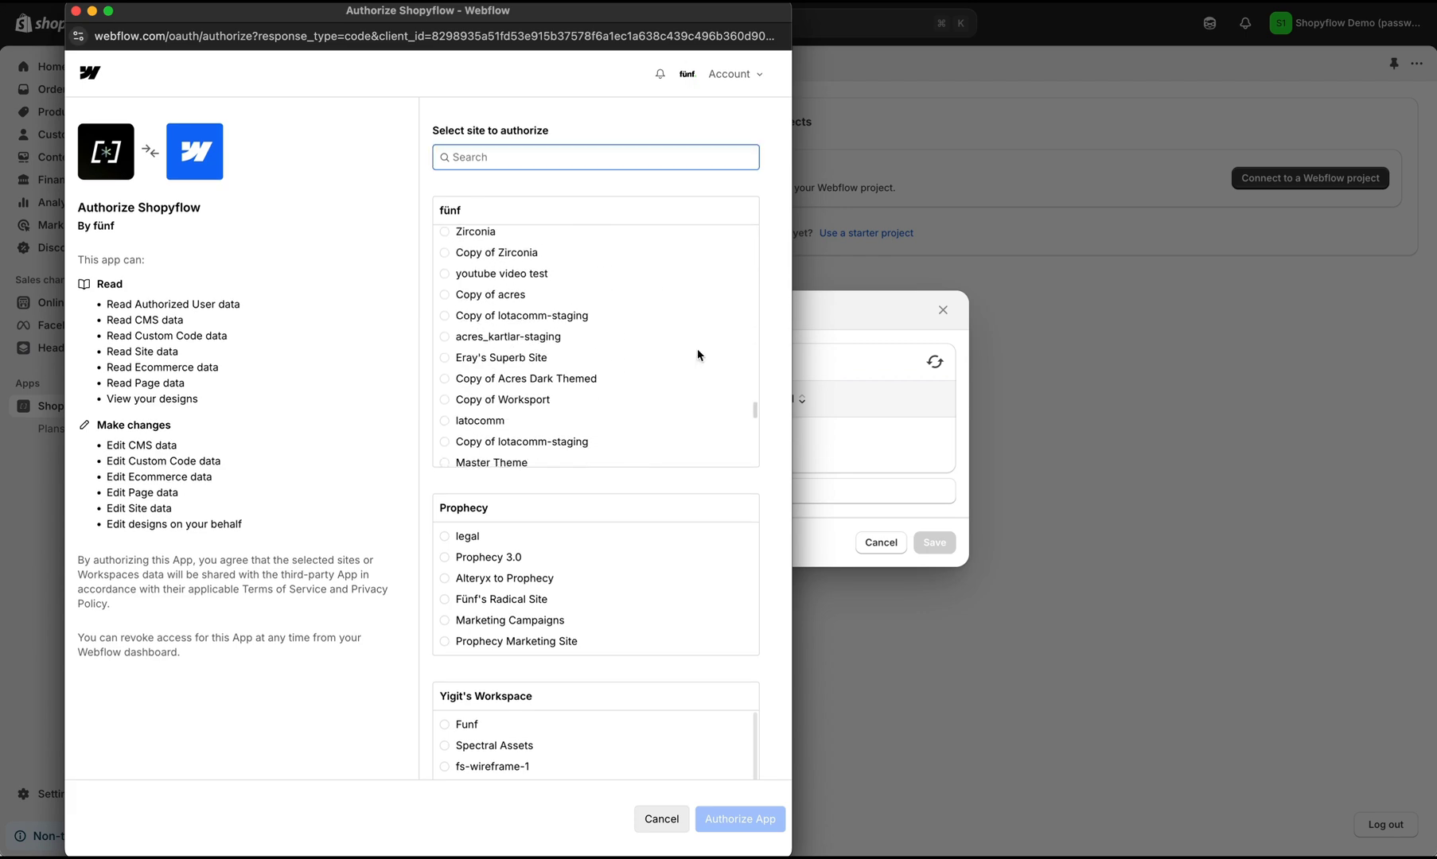
scroll(697, 355, "down", 10)
scroll(699, 347, "down", 5)
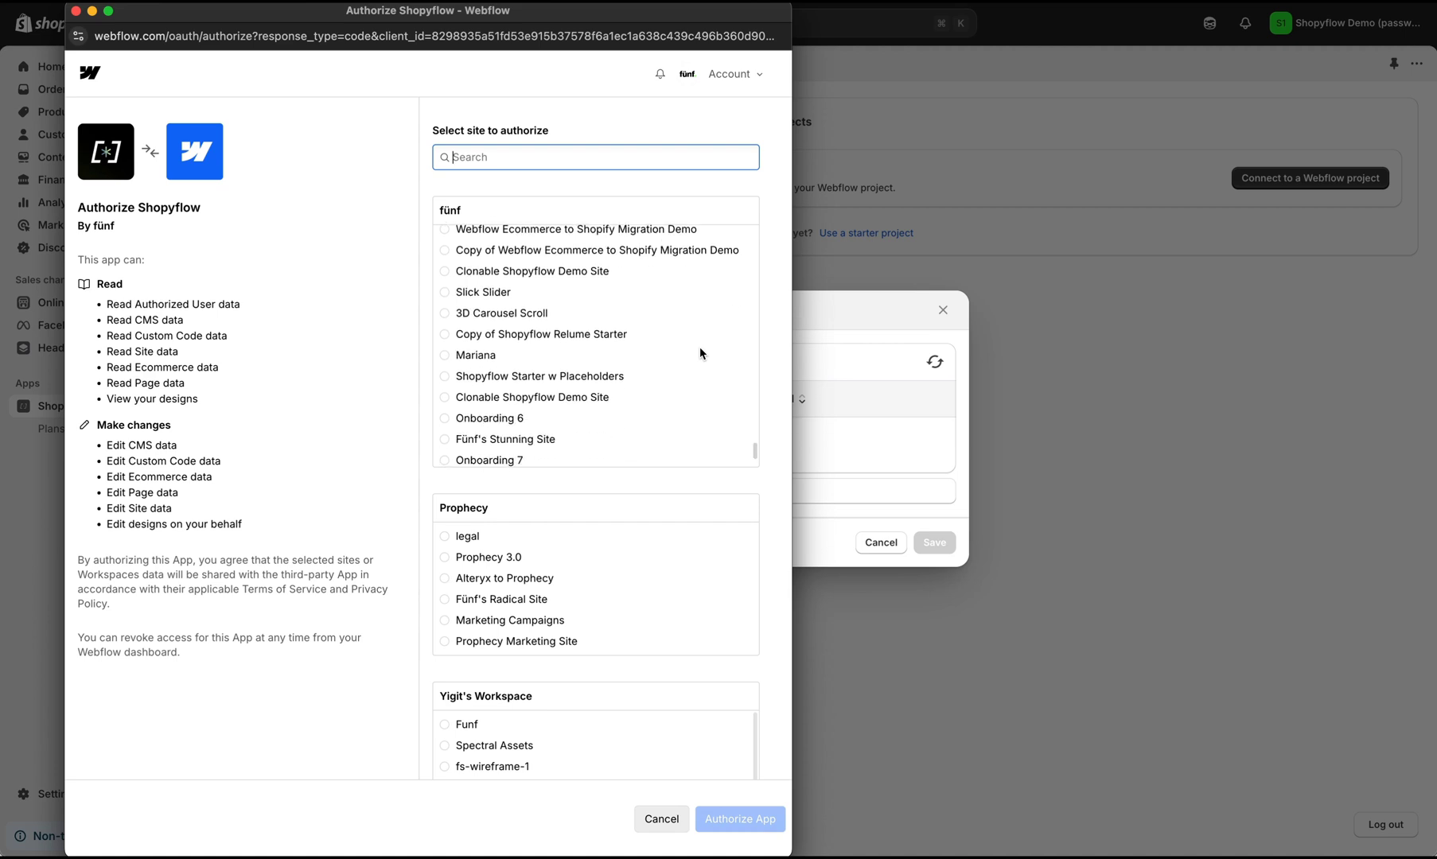
left_click(451, 370)
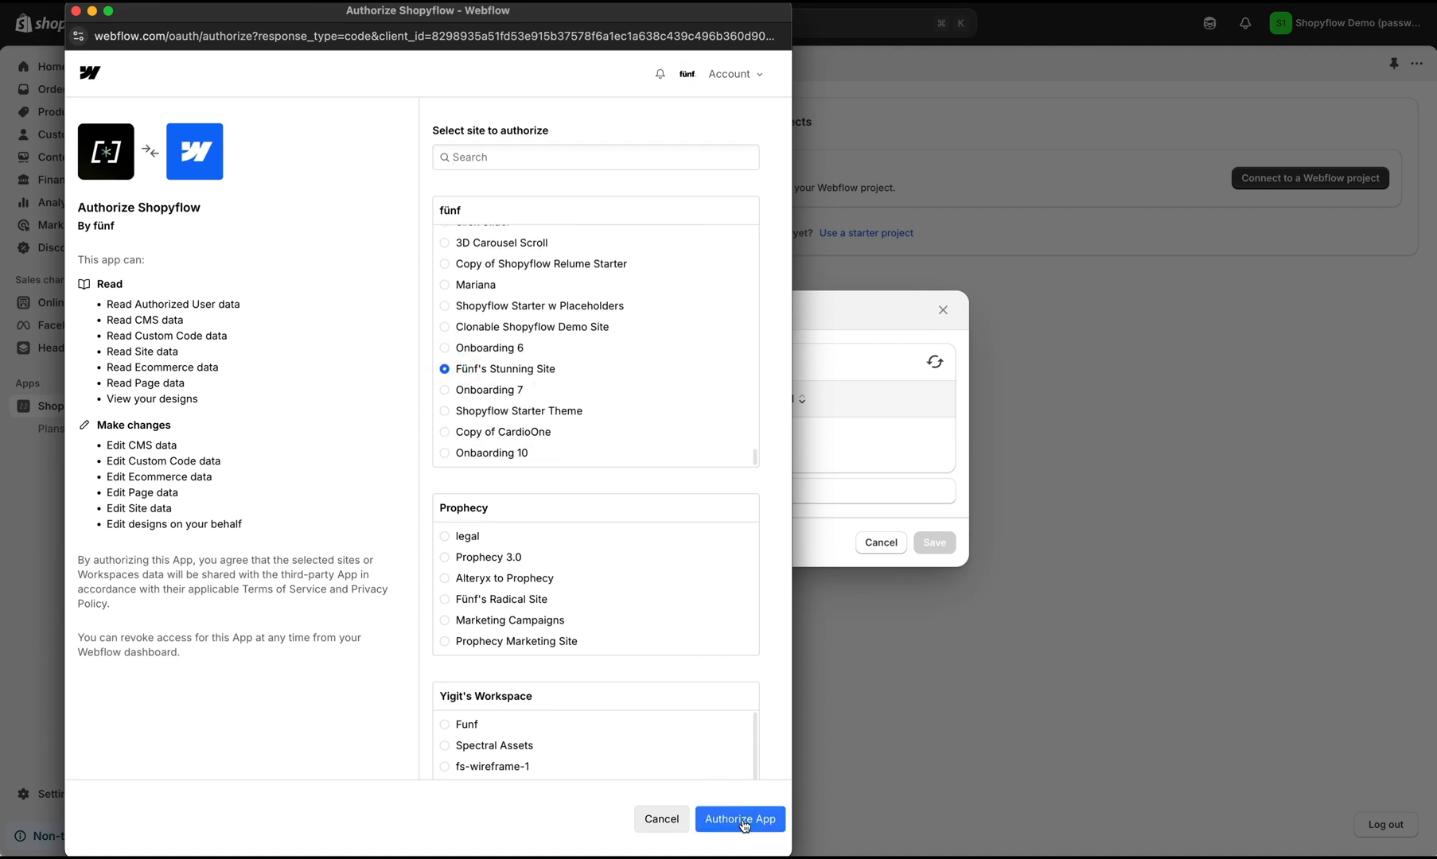
left_click(742, 819)
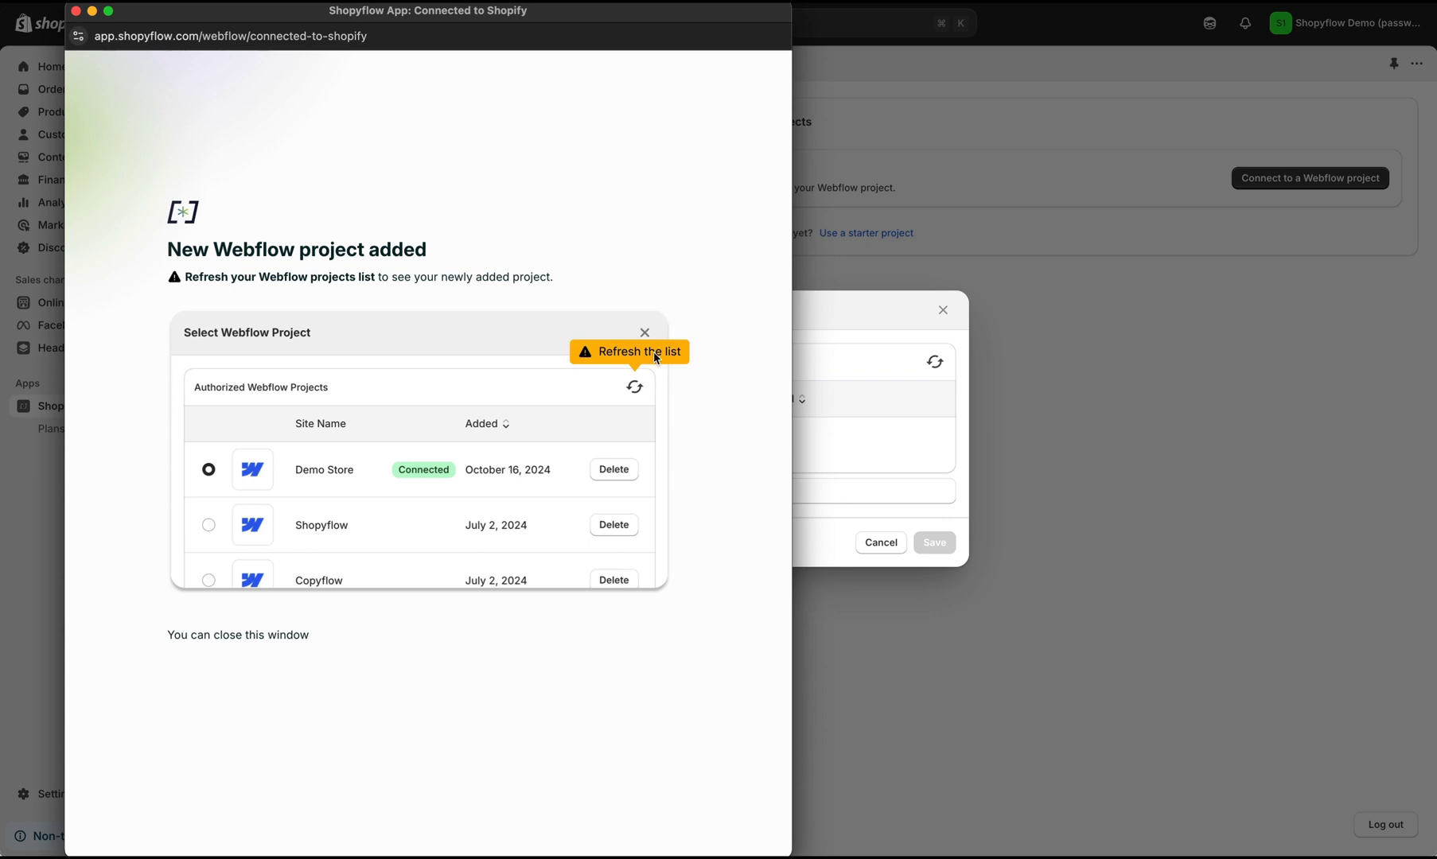
- Save Fünf's Stunning Site as the linked project in the reloaded list and connect it
left_click(77, 11)
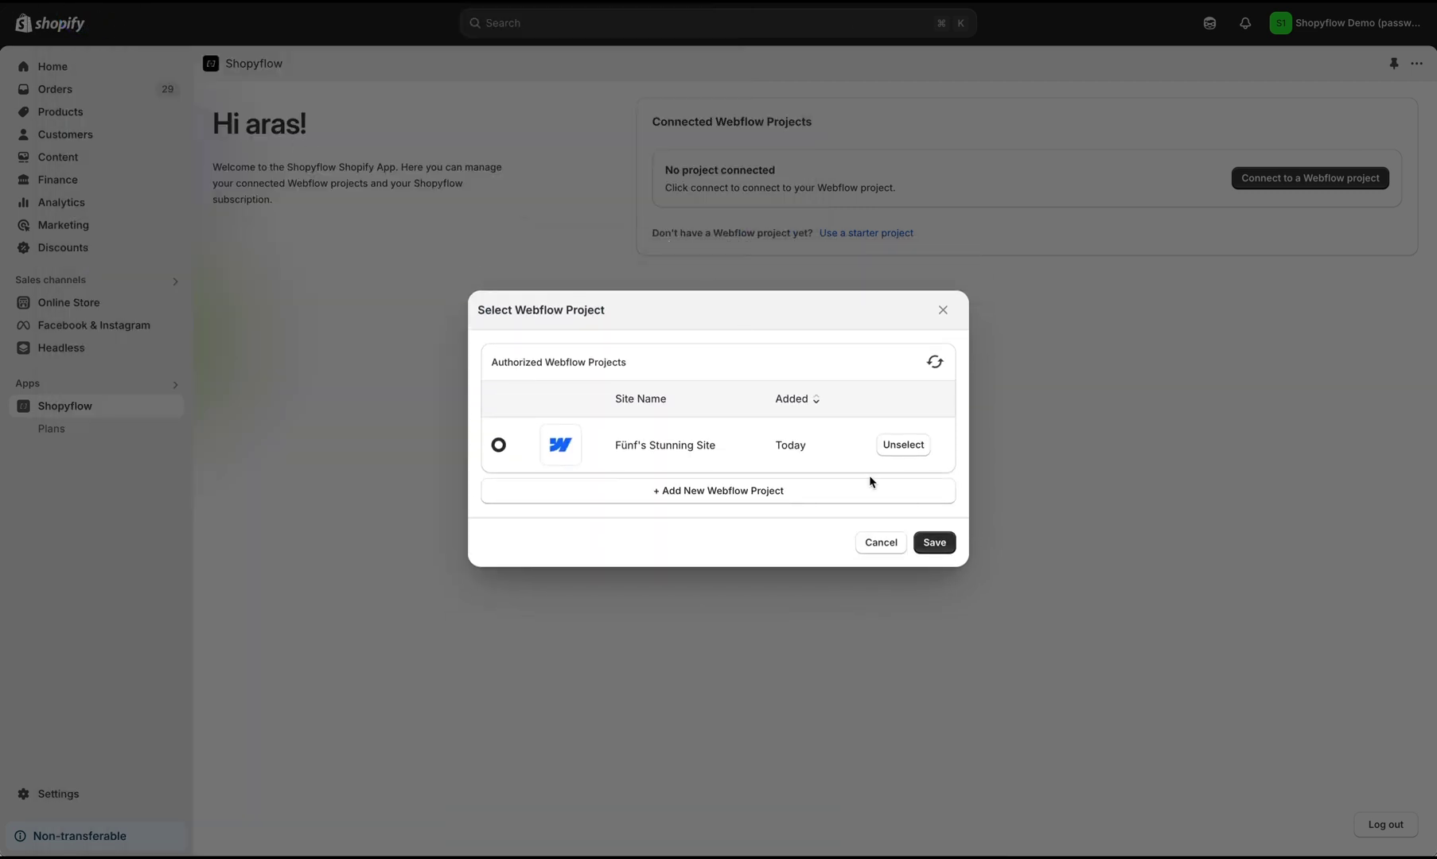
left_click(938, 548)
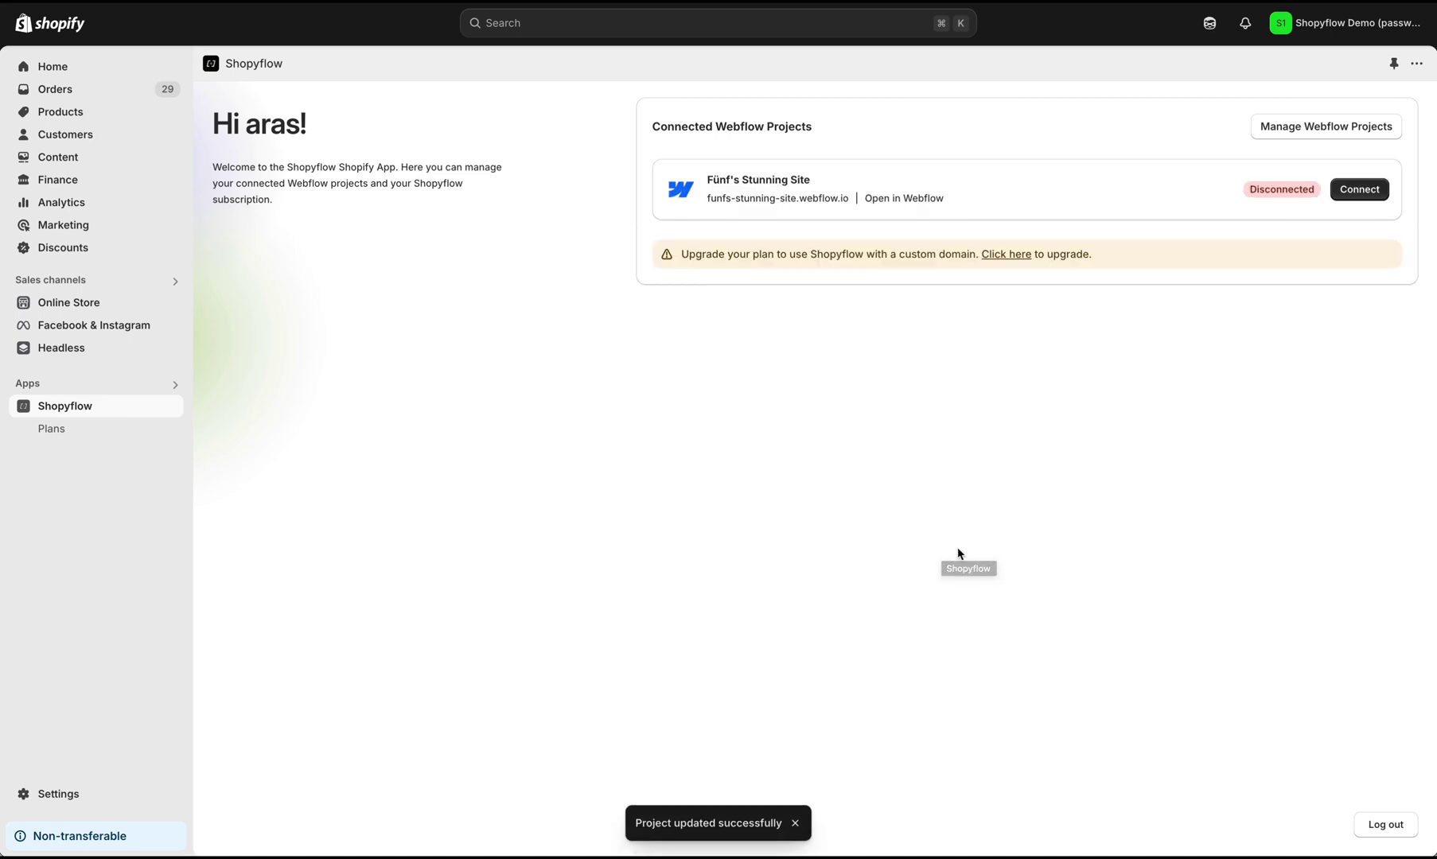
left_click(1366, 191)
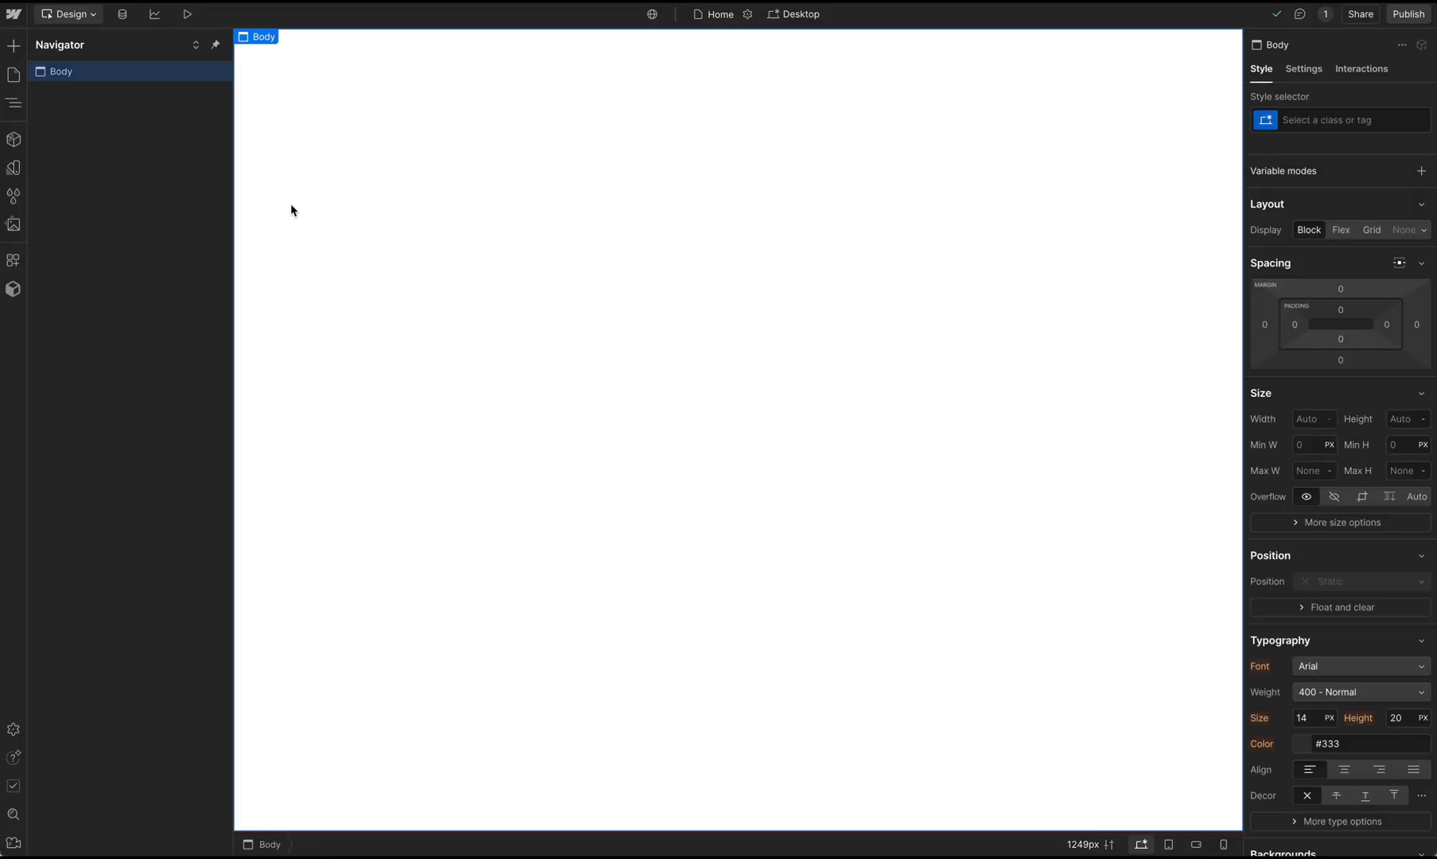
- Check the CMS and Pages panels, then launch Shopyflow from the Apps panel
left_click(122, 14)
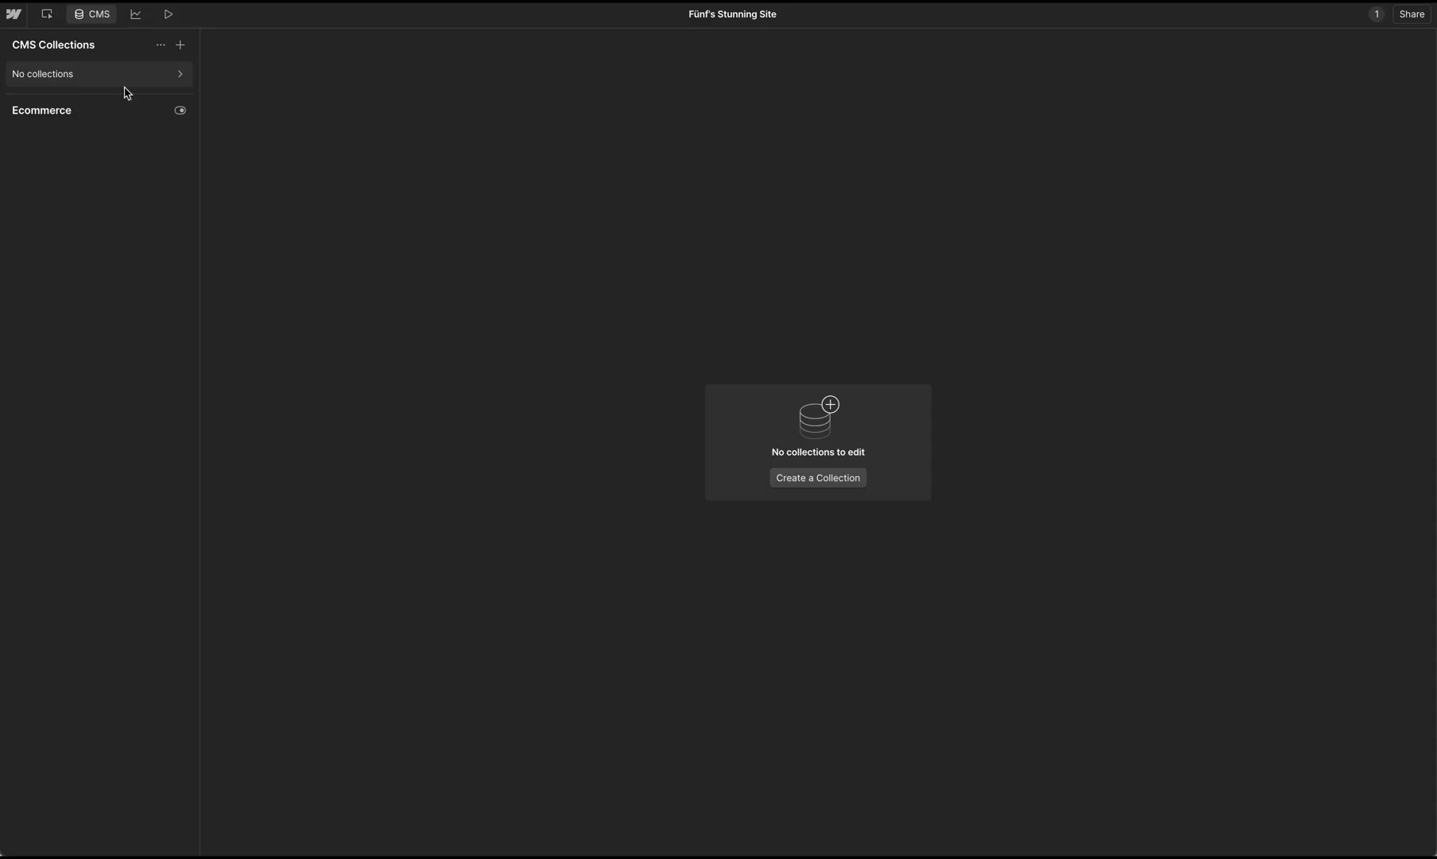
left_click(89, 13)
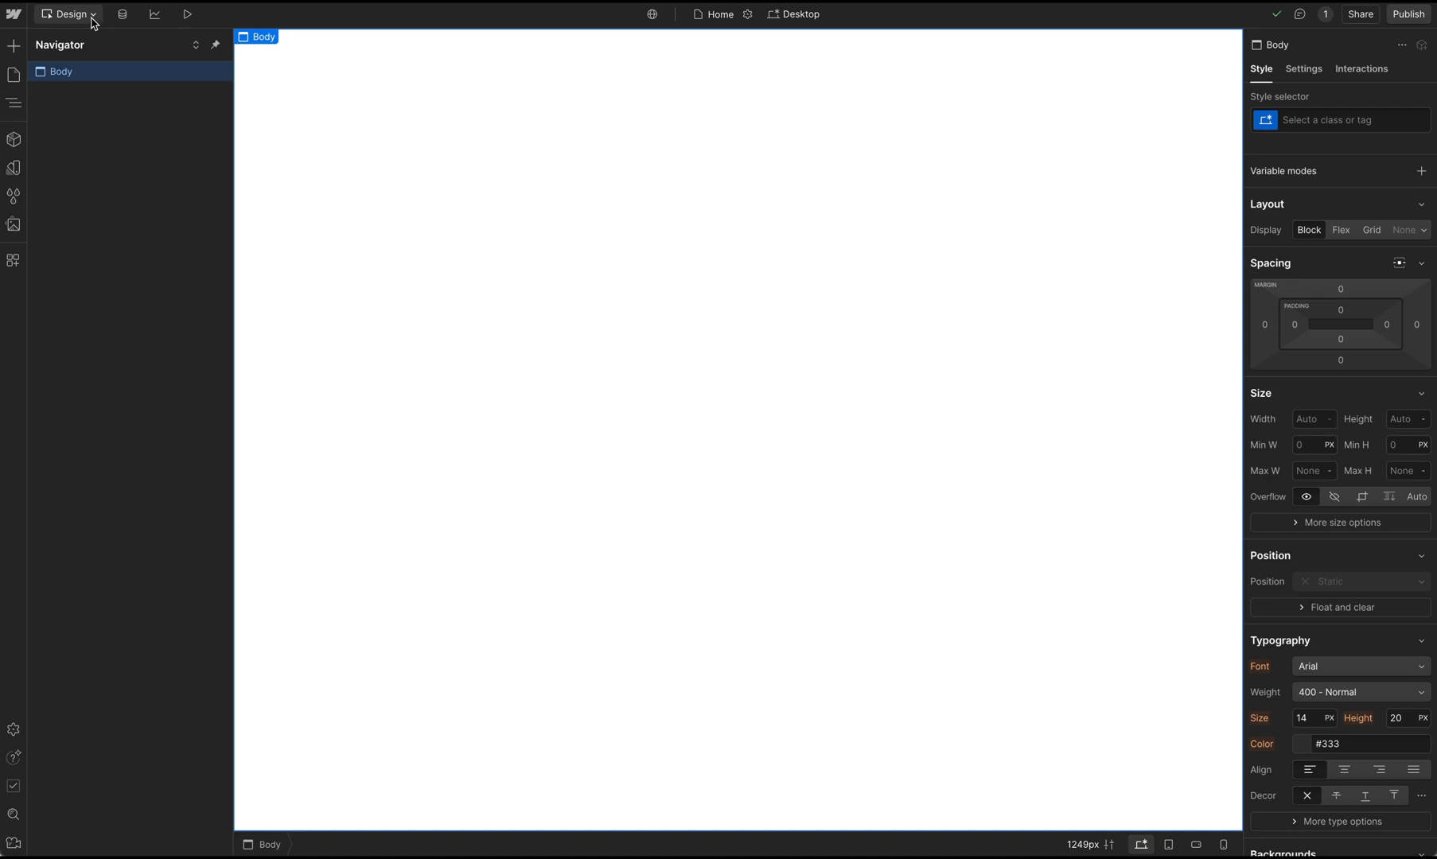
left_click(14, 74)
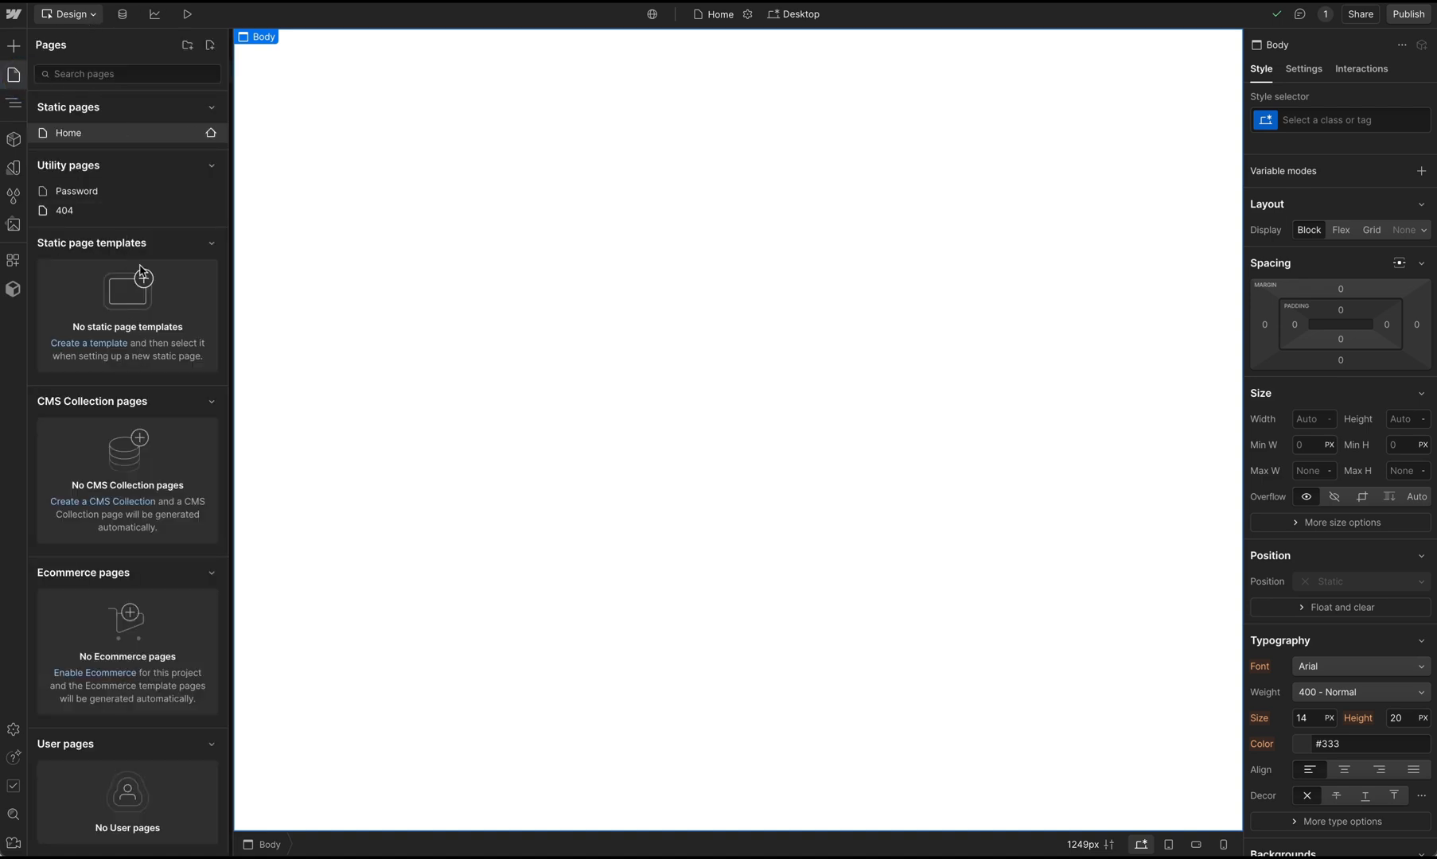
left_click(15, 79)
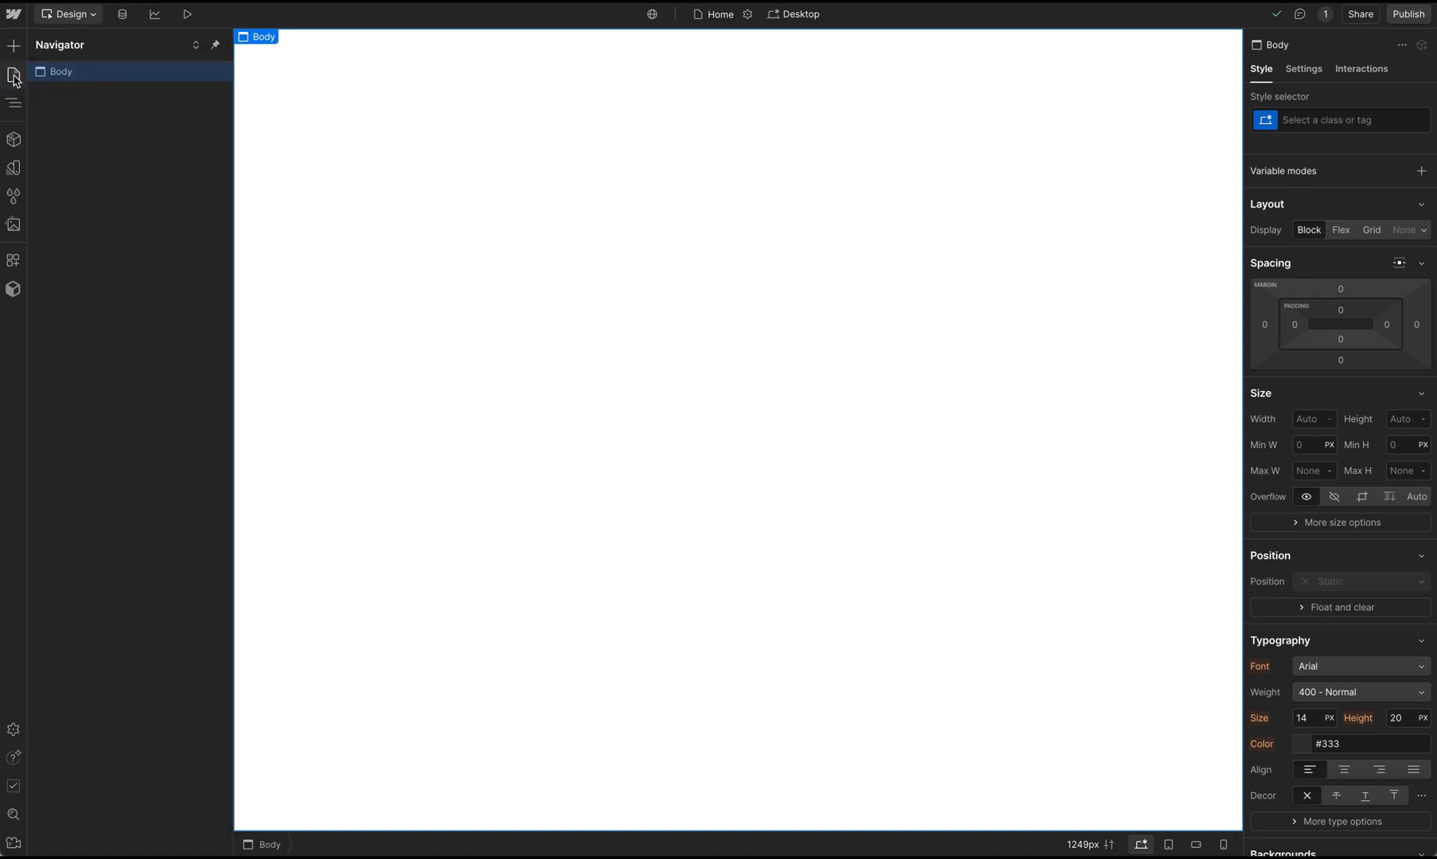
left_click(18, 266)
left_click(190, 139)
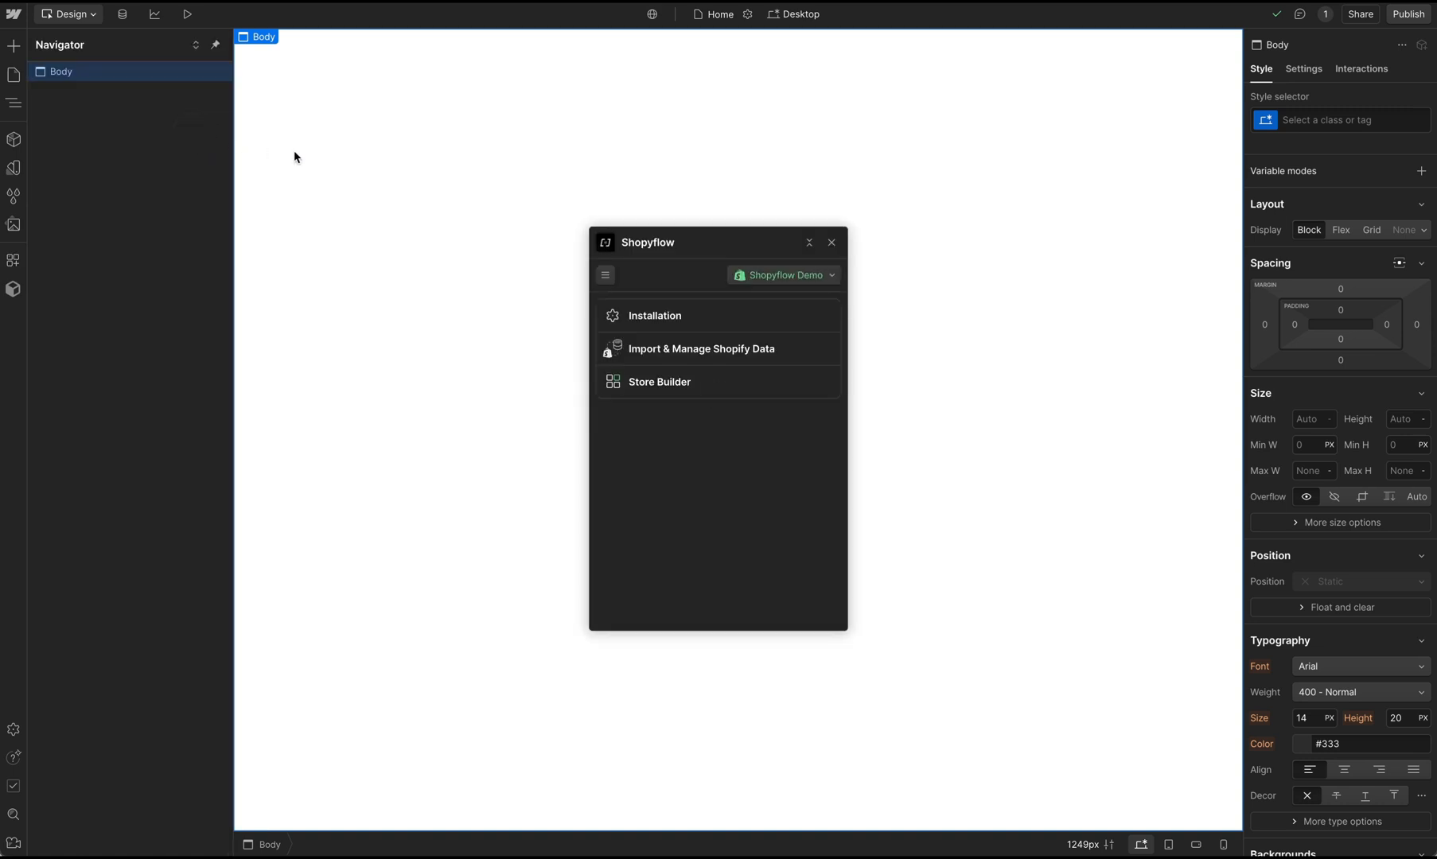
- Enable and save Shopyflow auto-install (version 1.0.6), then publish the site to staging
left_click_drag(715, 246, 389, 251)
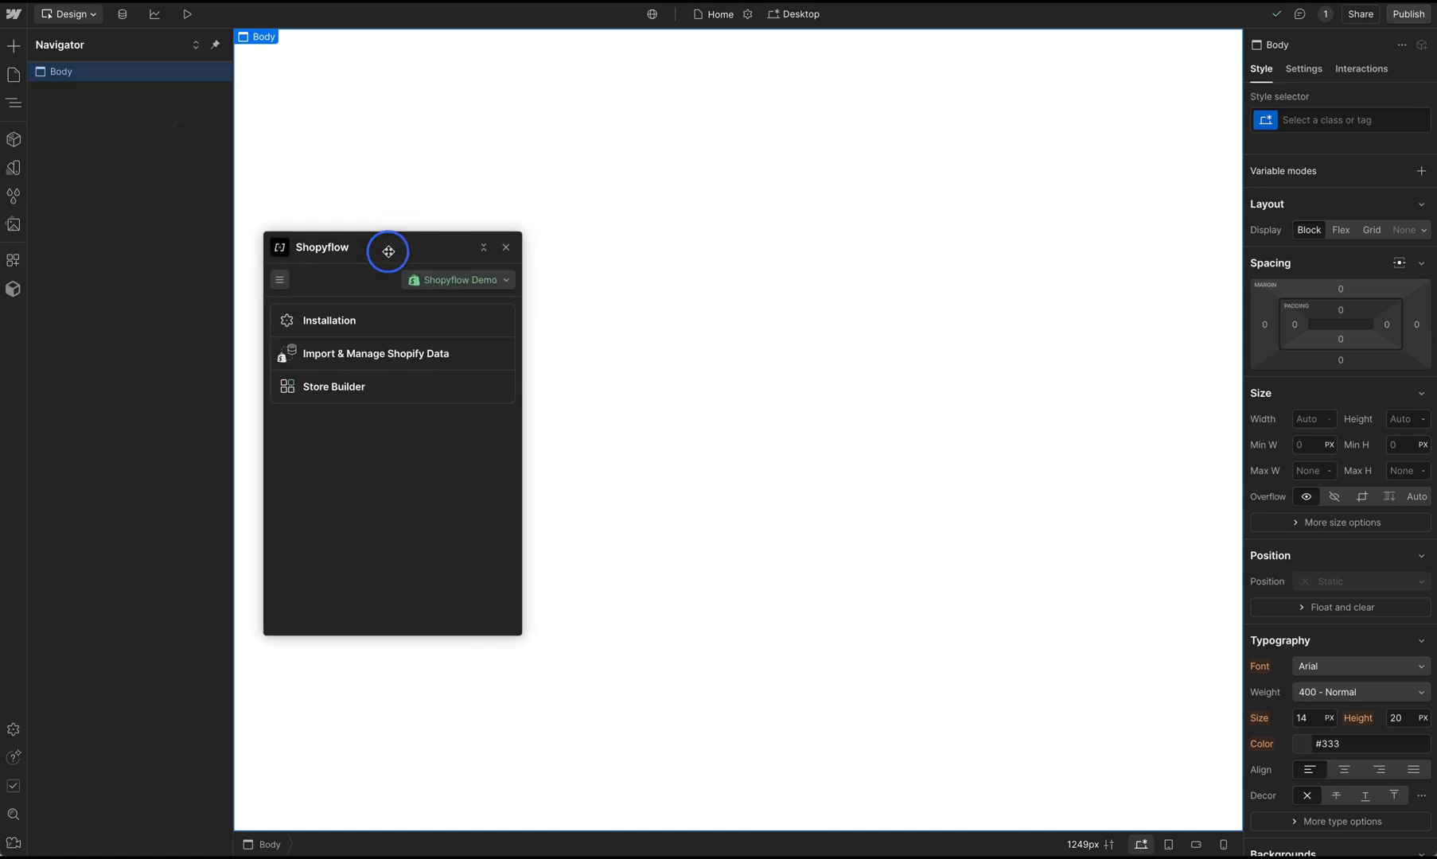
left_click(352, 327)
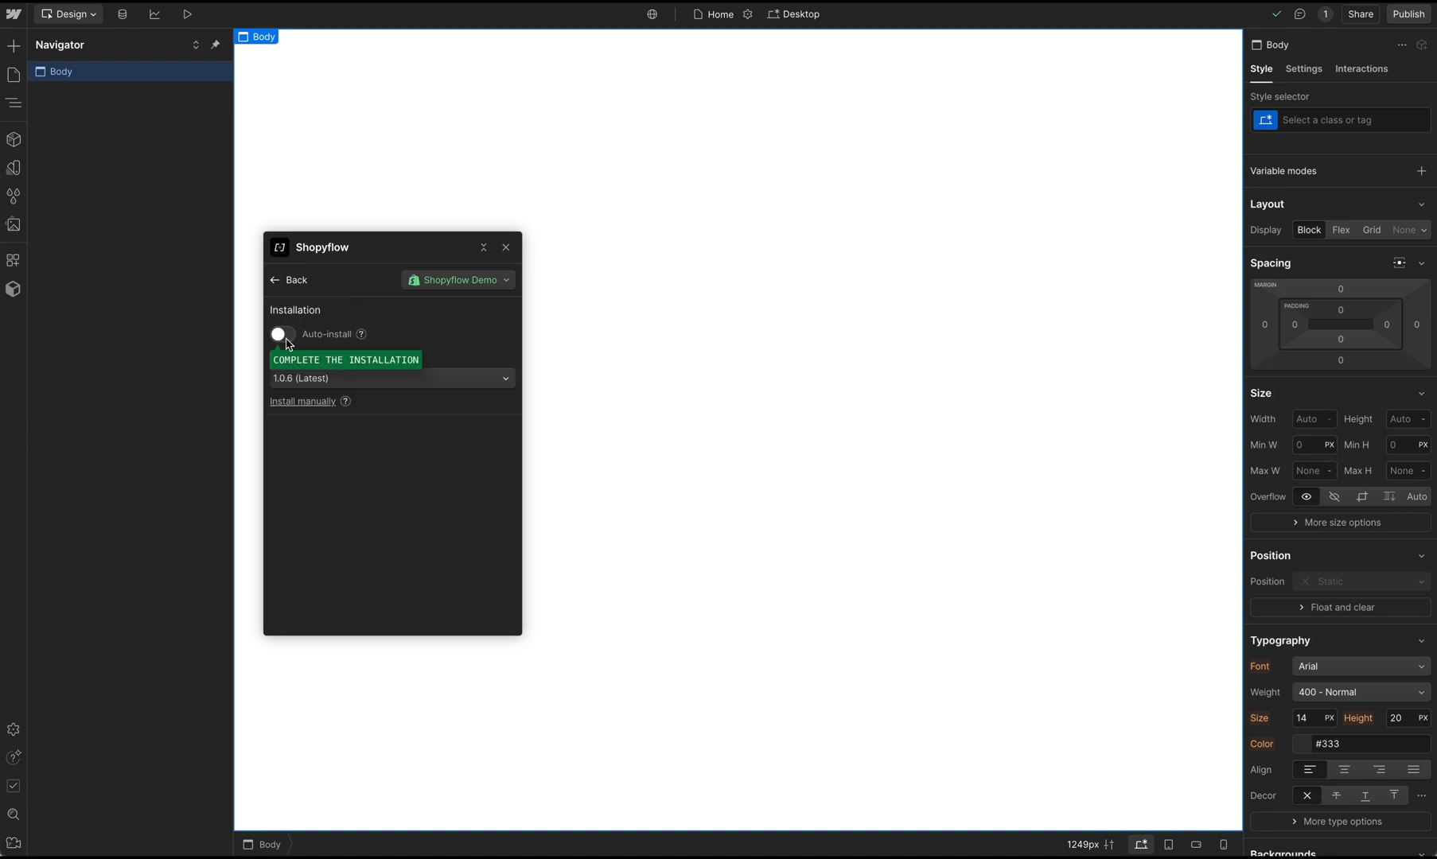
left_click(284, 334)
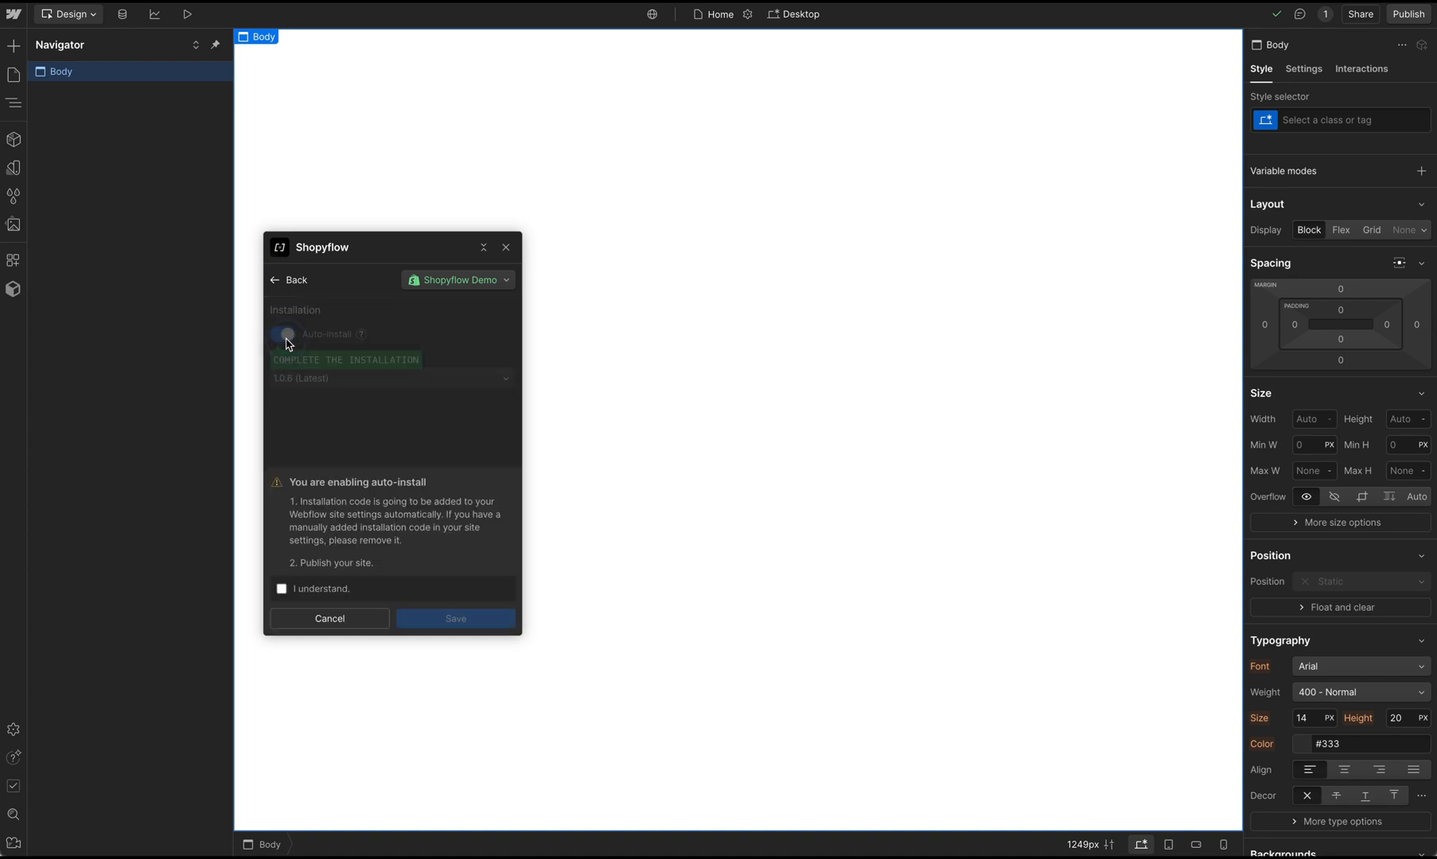
left_click(283, 592)
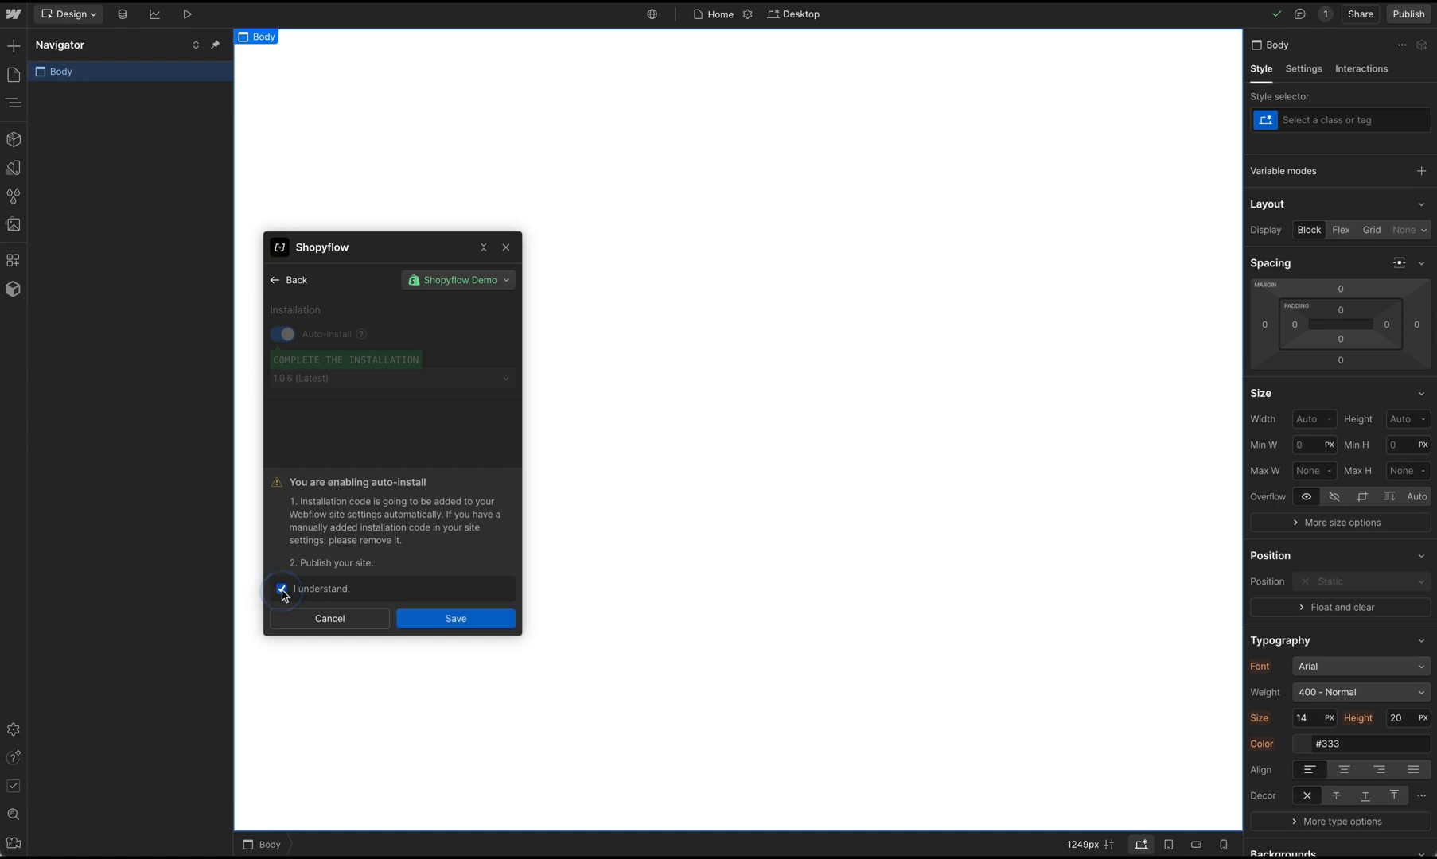
left_click(478, 620)
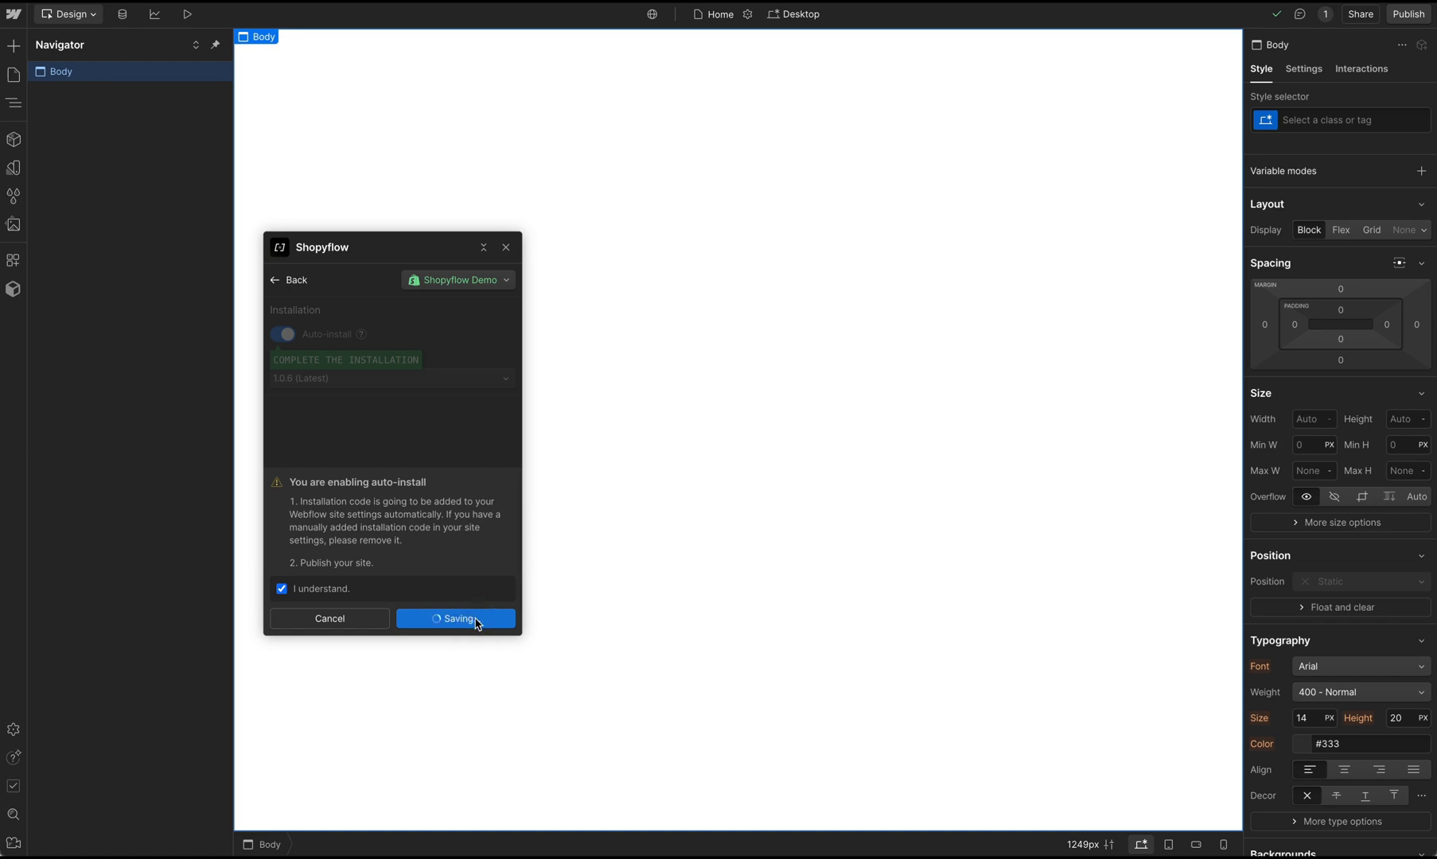
left_click(1407, 17)
left_click(1361, 245)
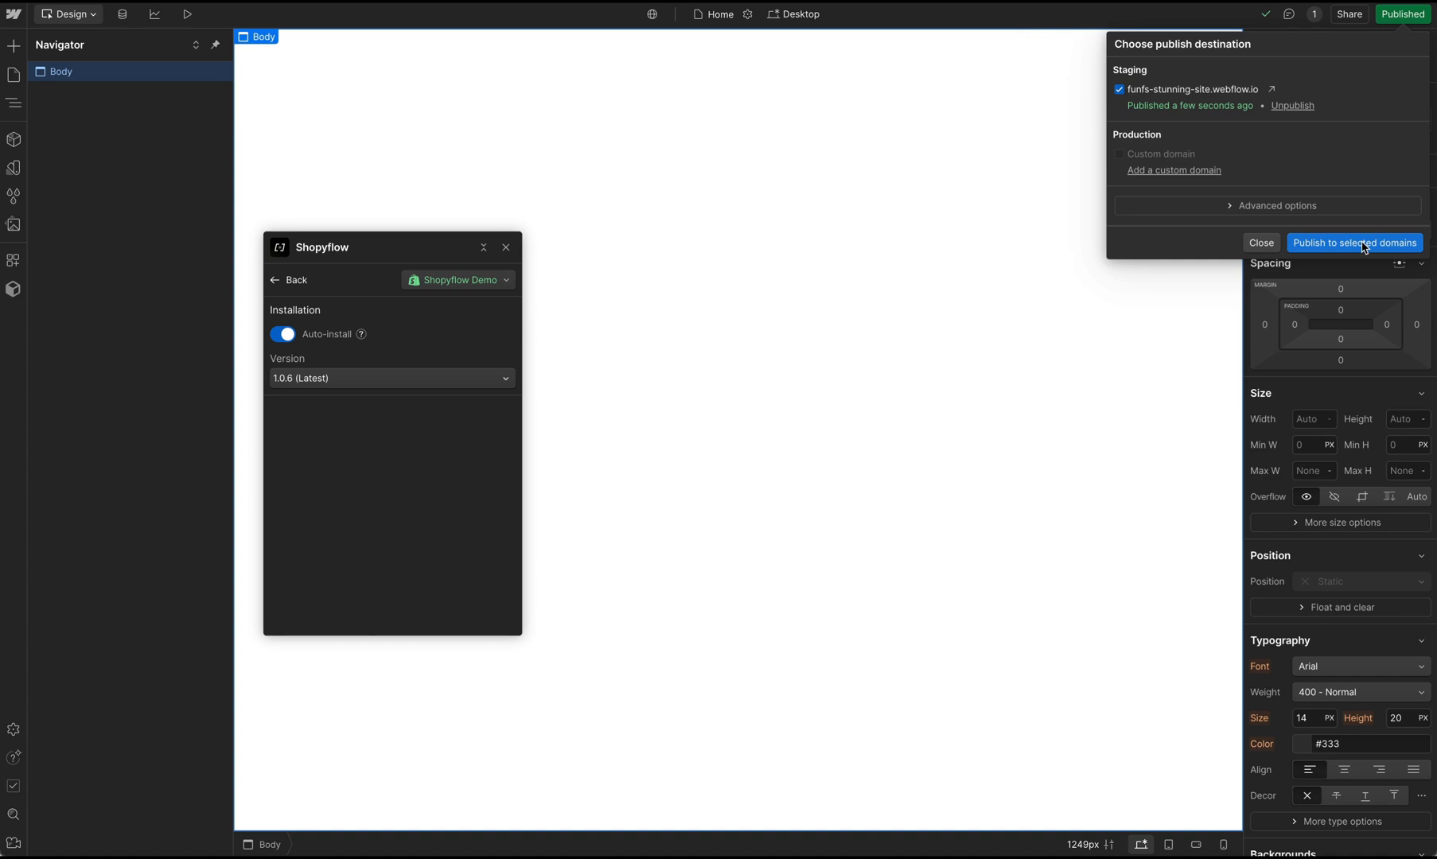
left_click(18, 20)
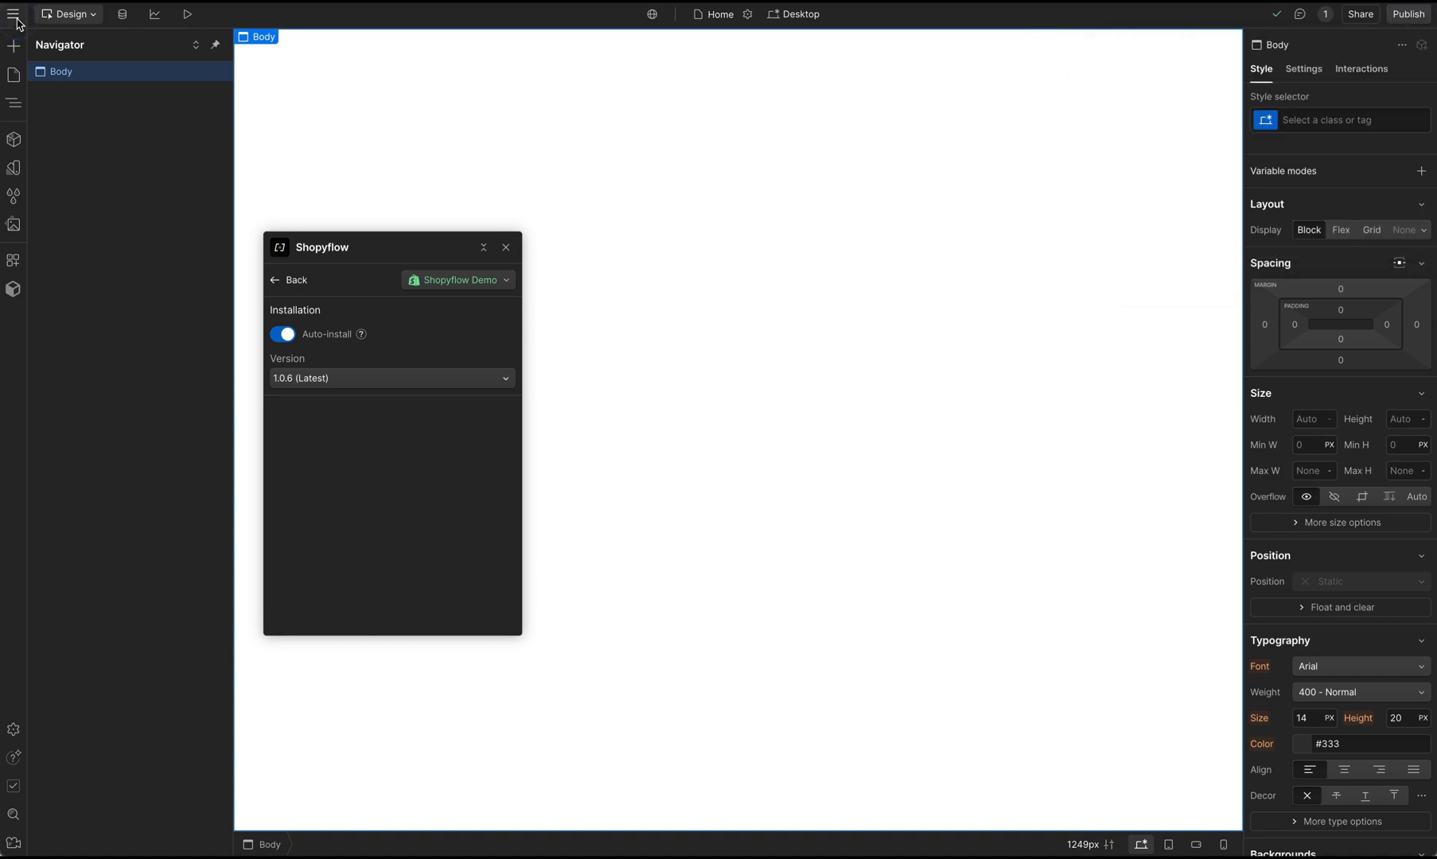
left_click(16, 16)
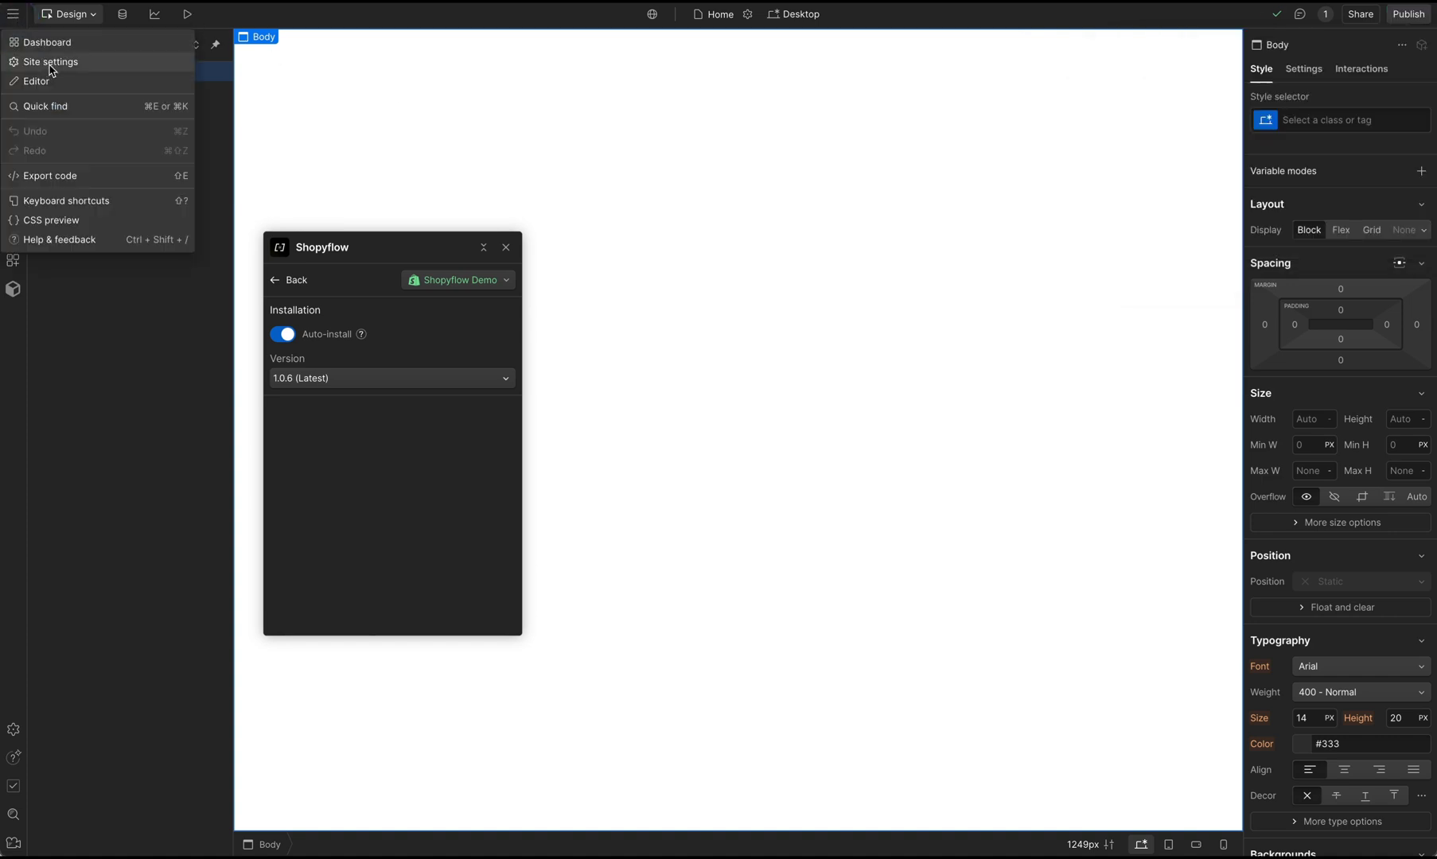
left_click(51, 64)
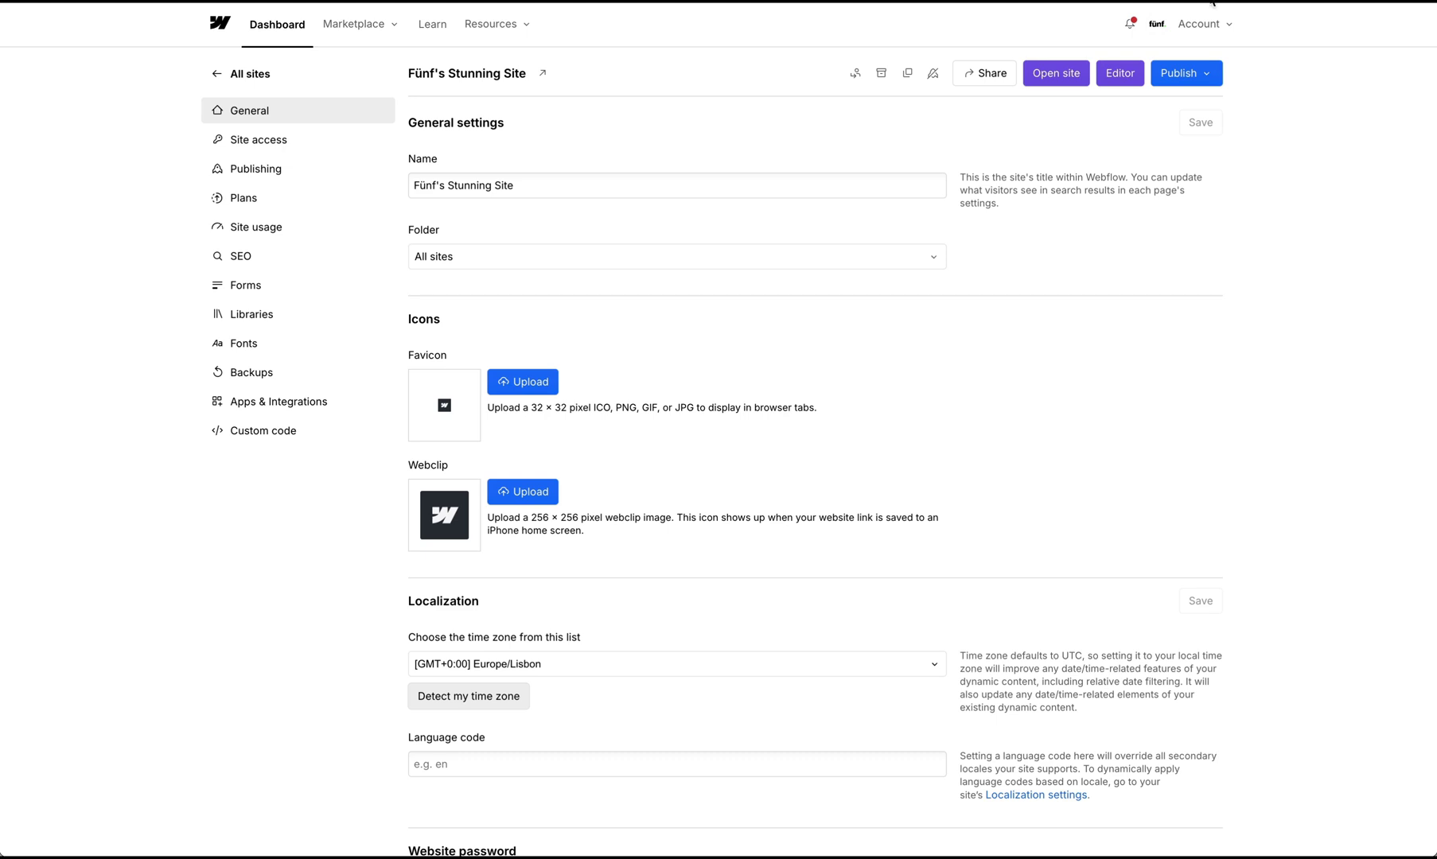
left_click(283, 432)
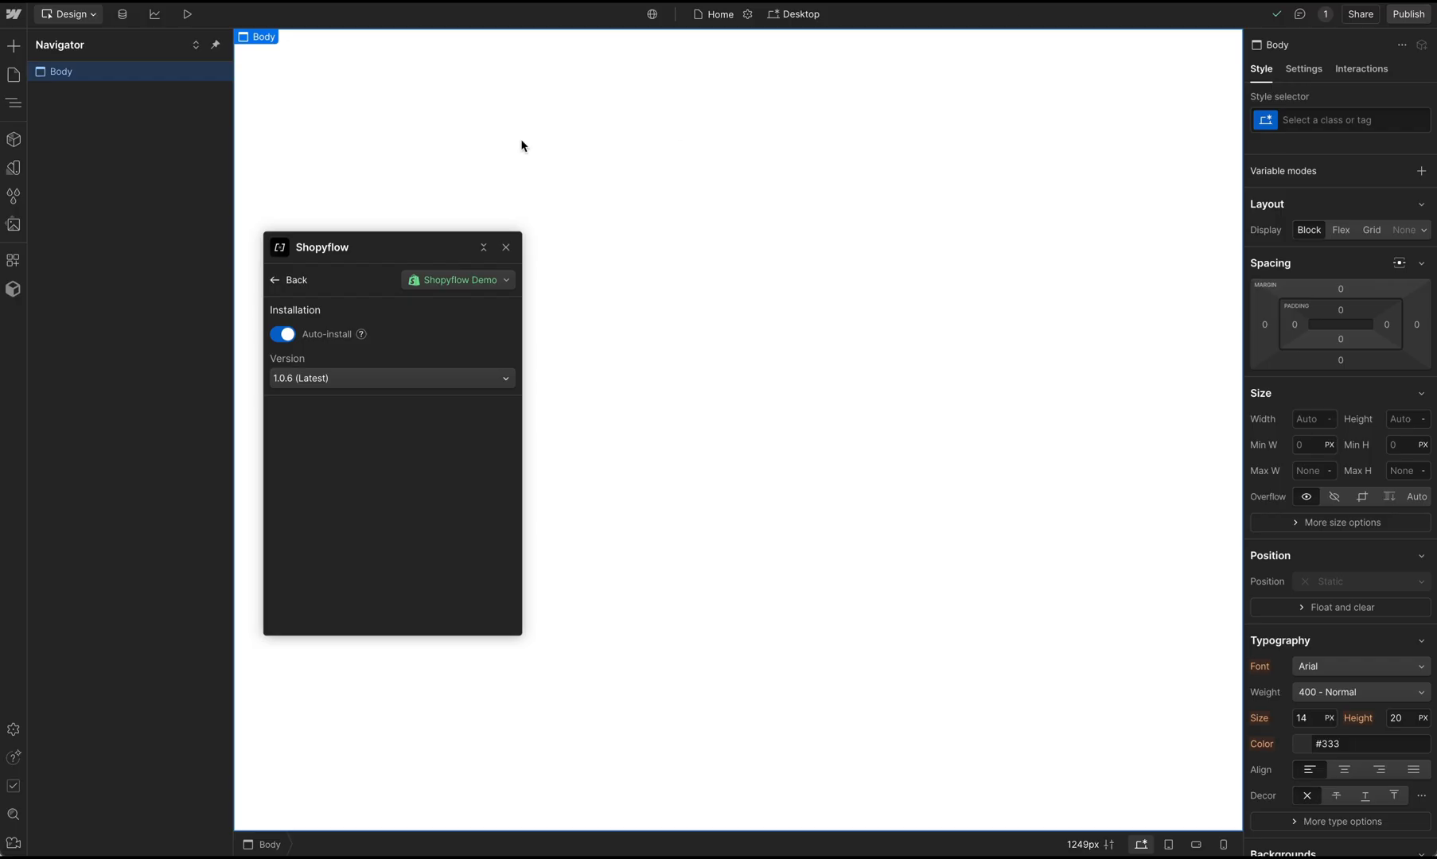
- Open Import & Manage Shopify Data and review the Product Data and Shopify Taxonomies mappings
left_click(278, 282)
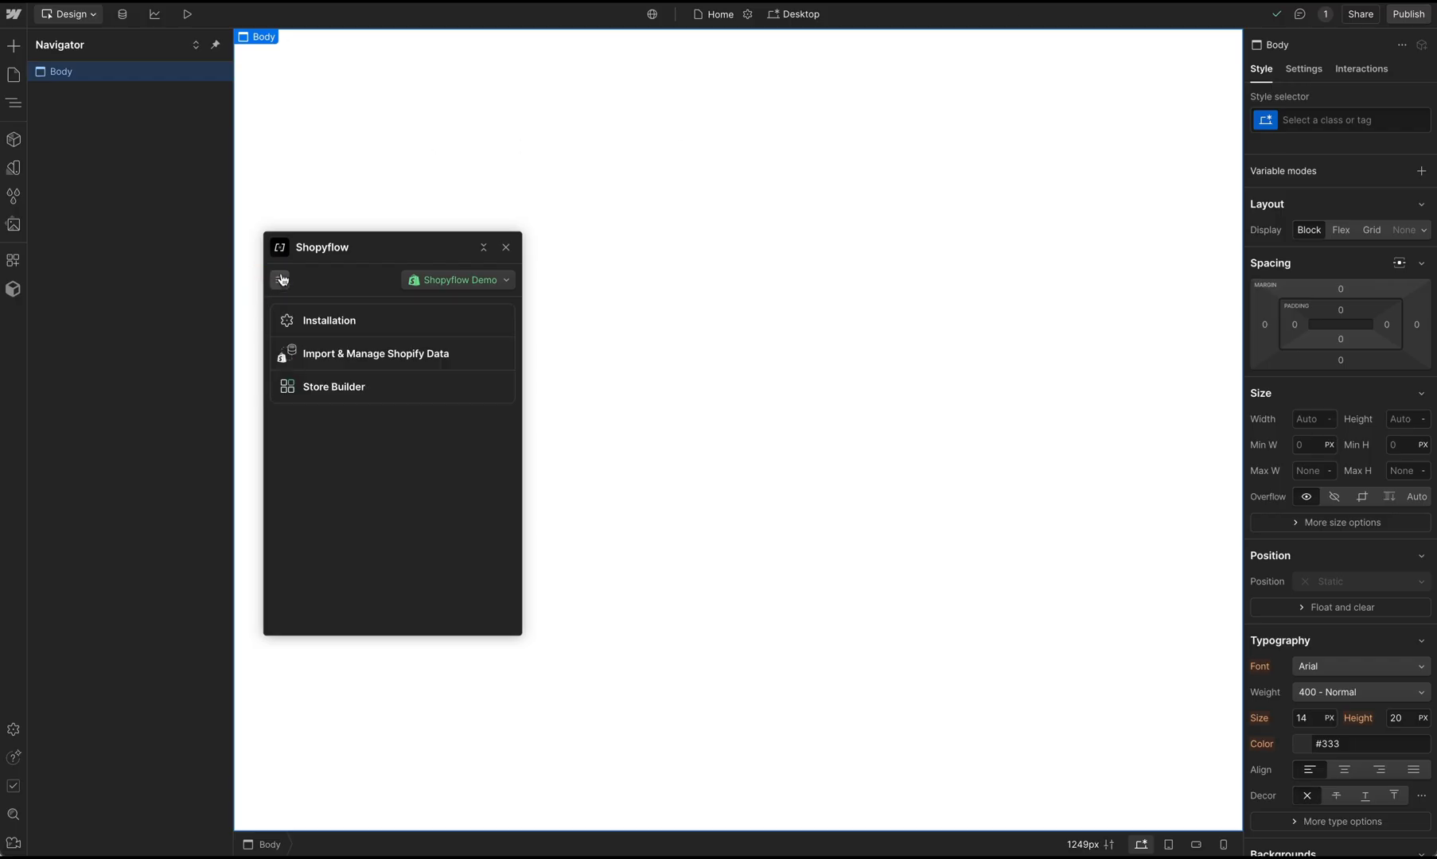
left_click(445, 359)
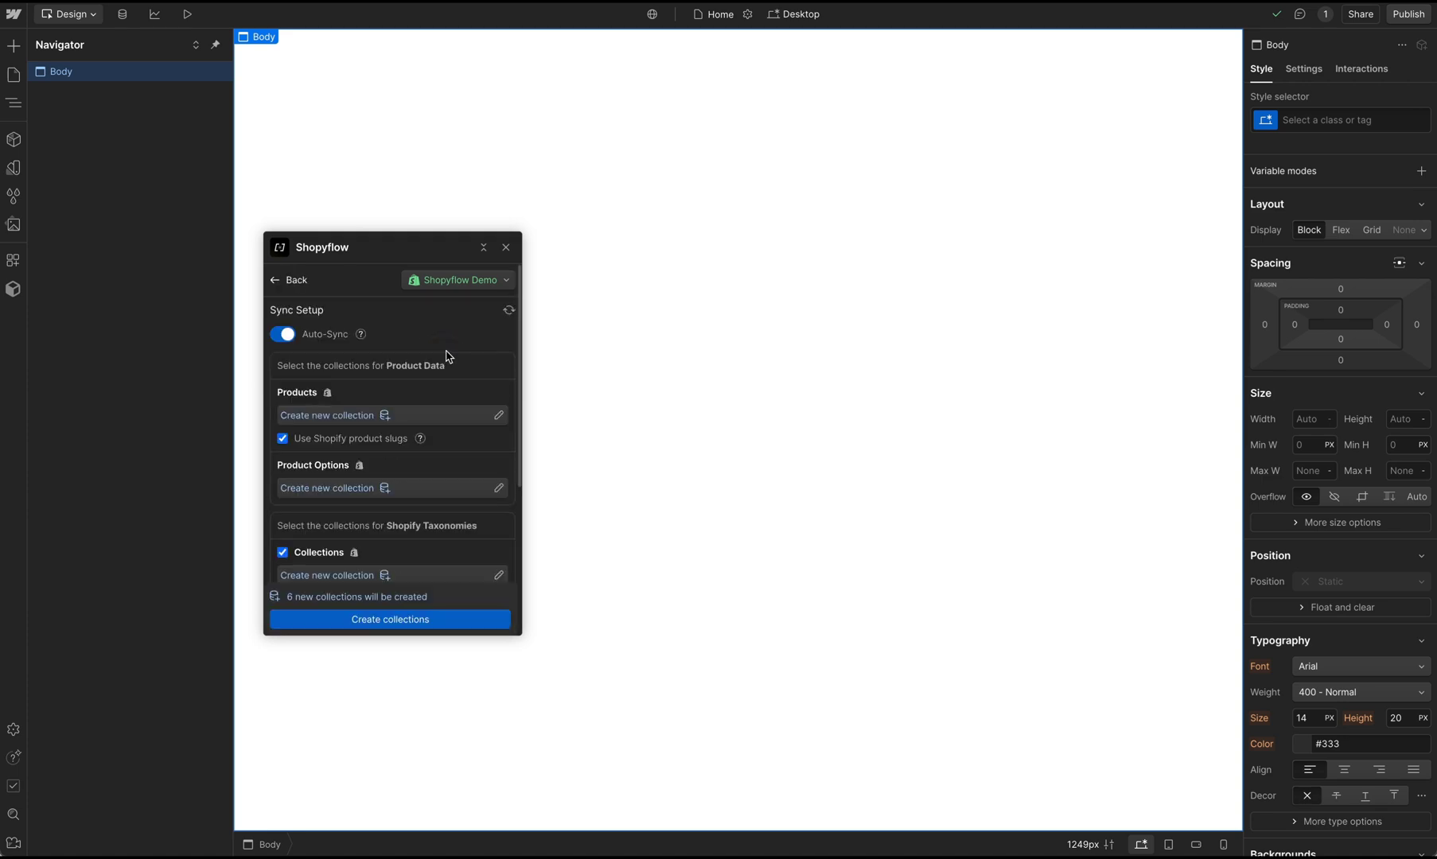
scroll(448, 358, "down", 1)
scroll(446, 357, "down", 1)
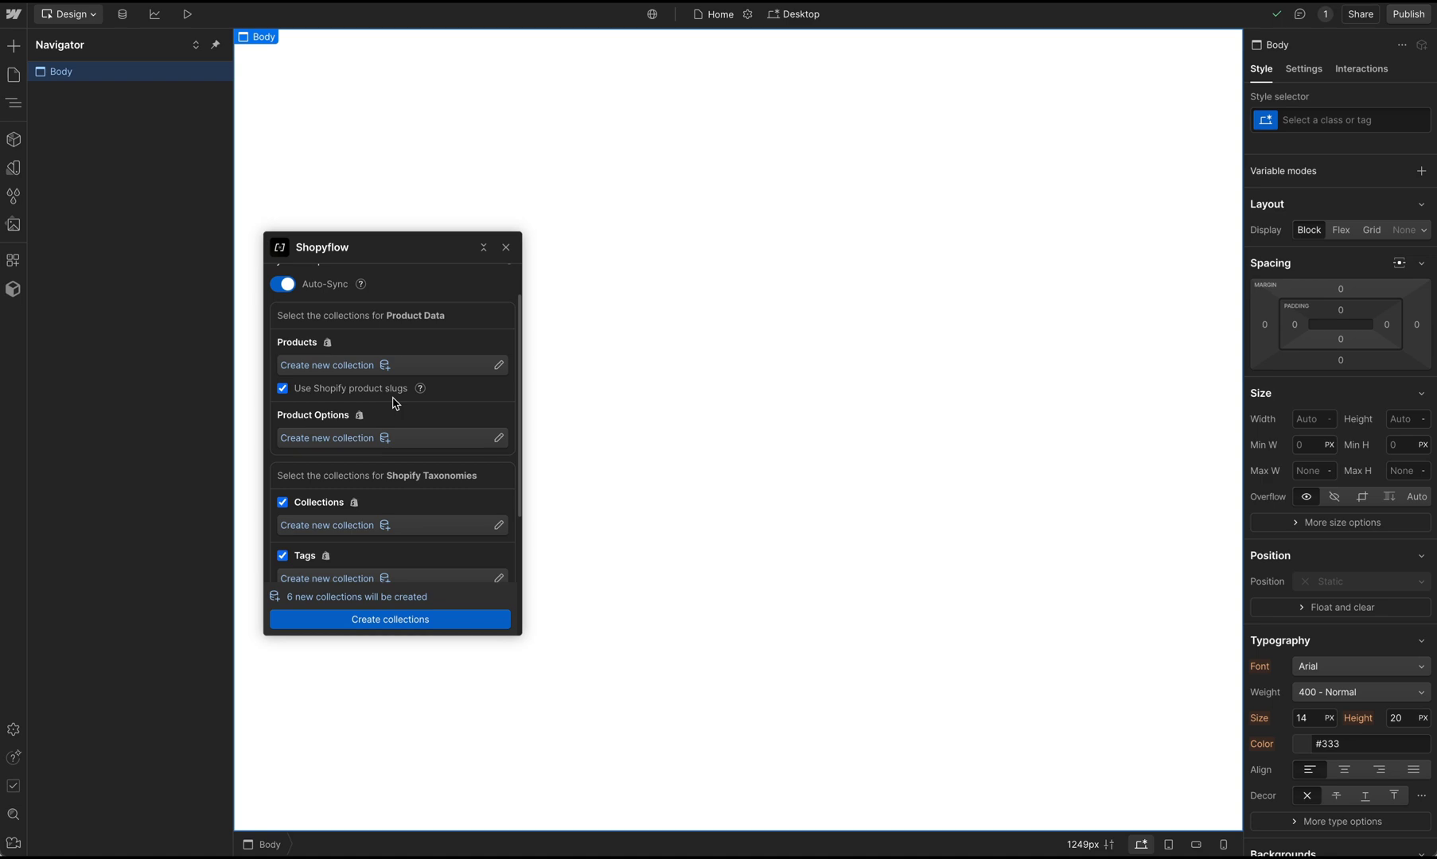
scroll(420, 414, "down", 3)
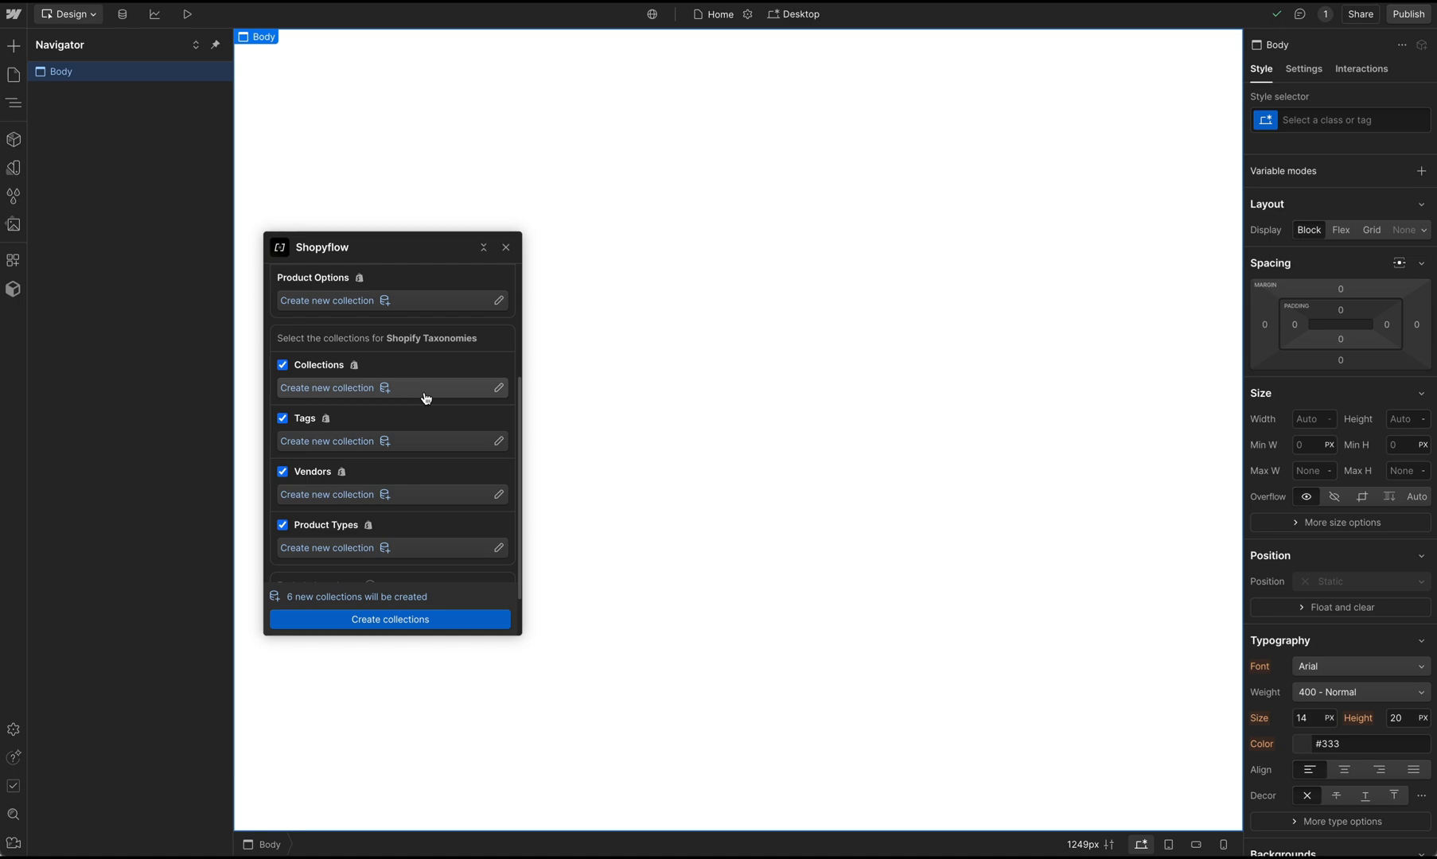
scroll(426, 399, "down", 1)
scroll(426, 399, "up", 2)
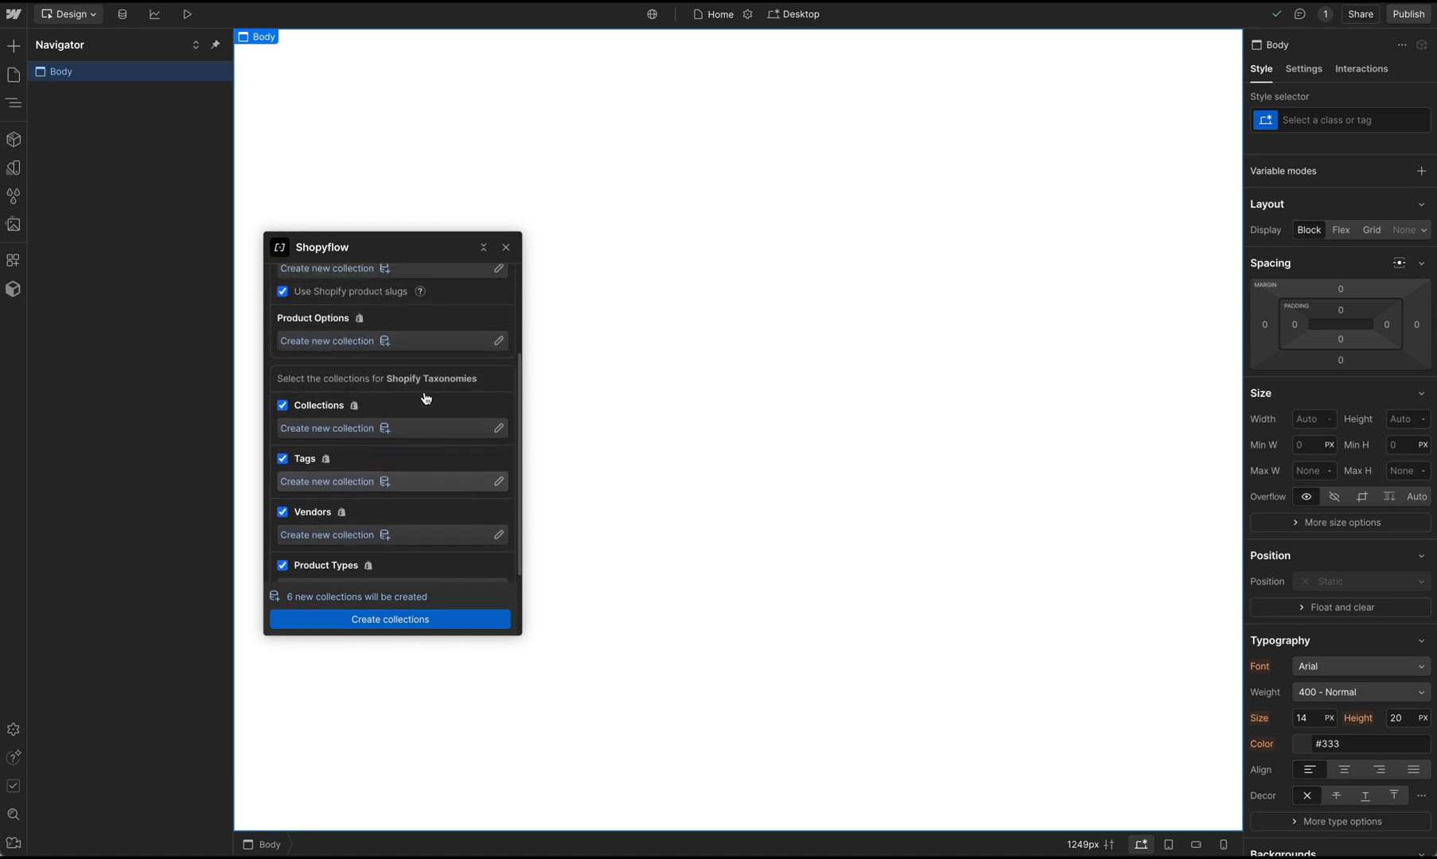
scroll(426, 398, "up", 2)
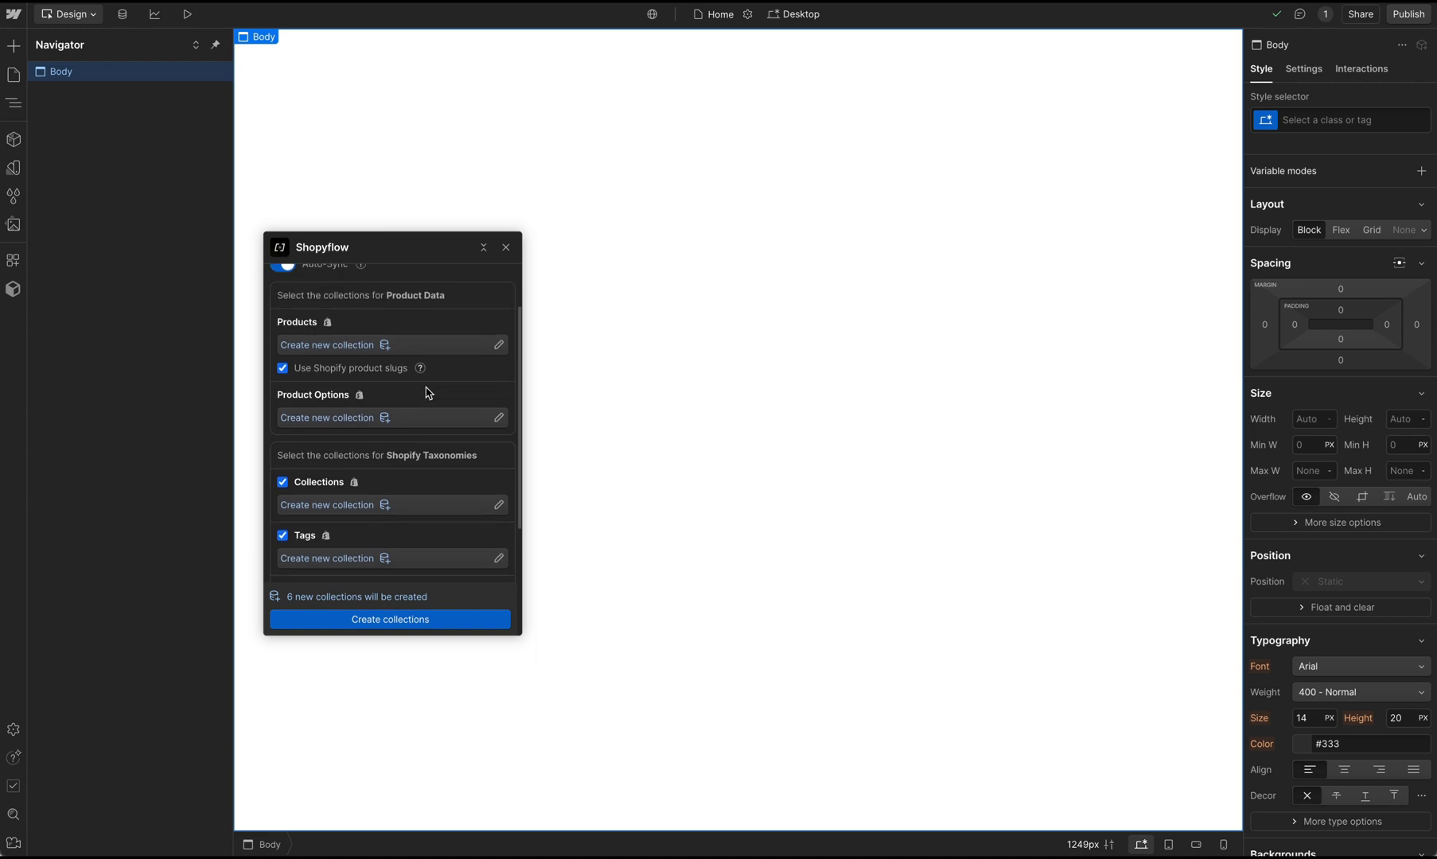
scroll(428, 393, "up", 1)
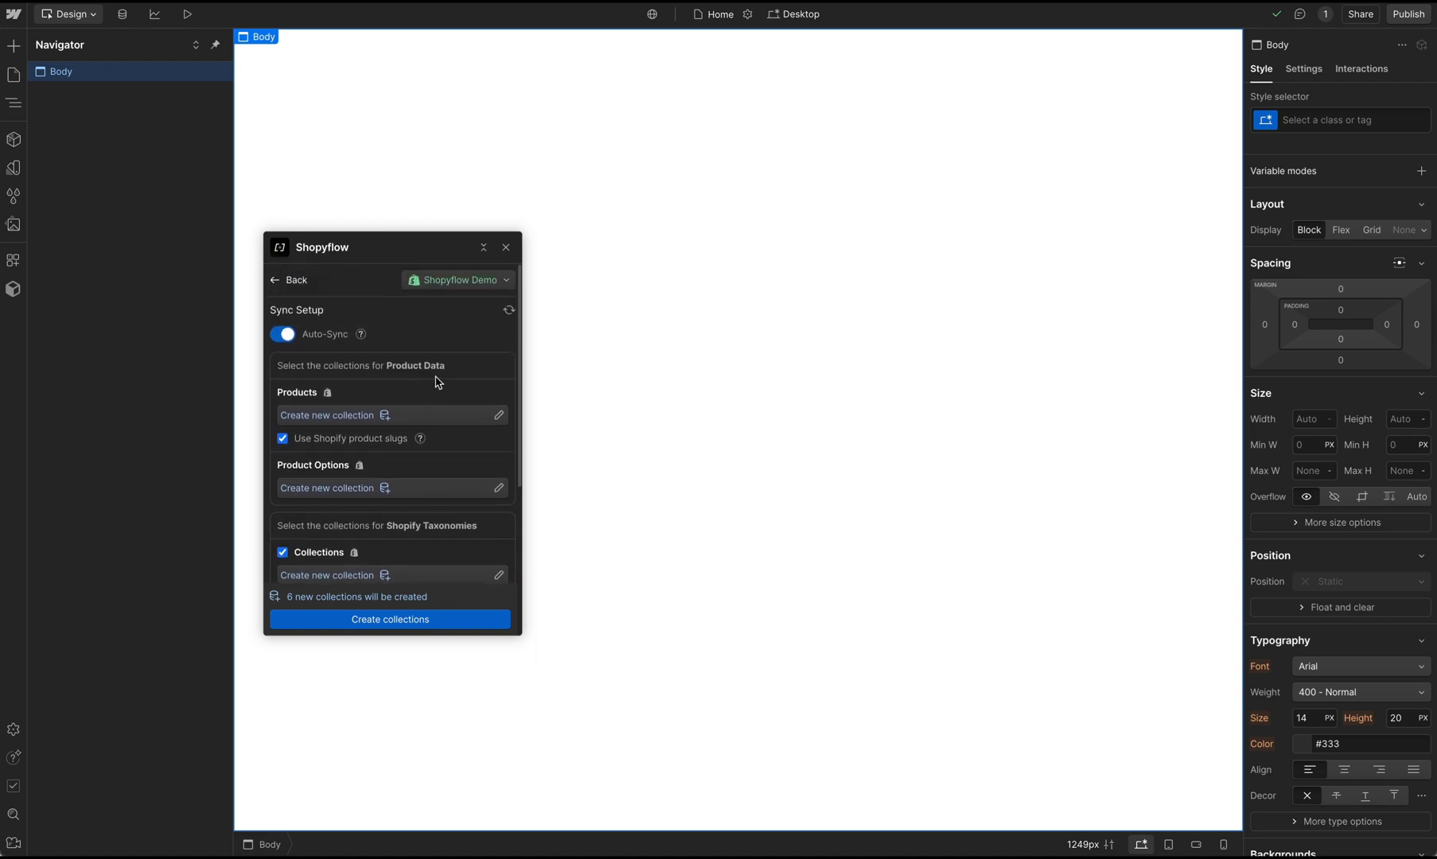
- Create the six Shopify collections and republish the site to its staging domain
left_click(434, 625)
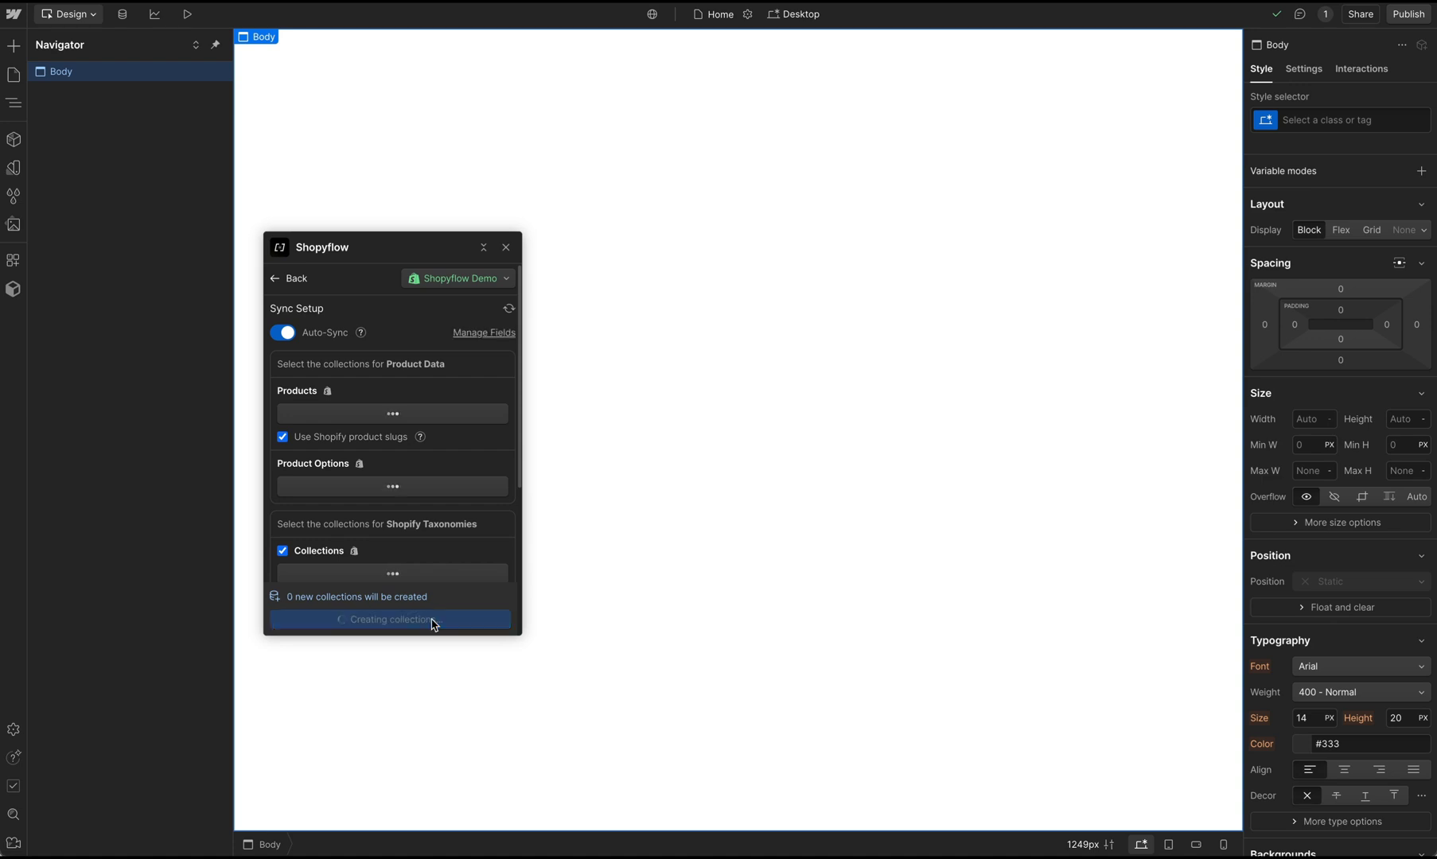
left_click(466, 623)
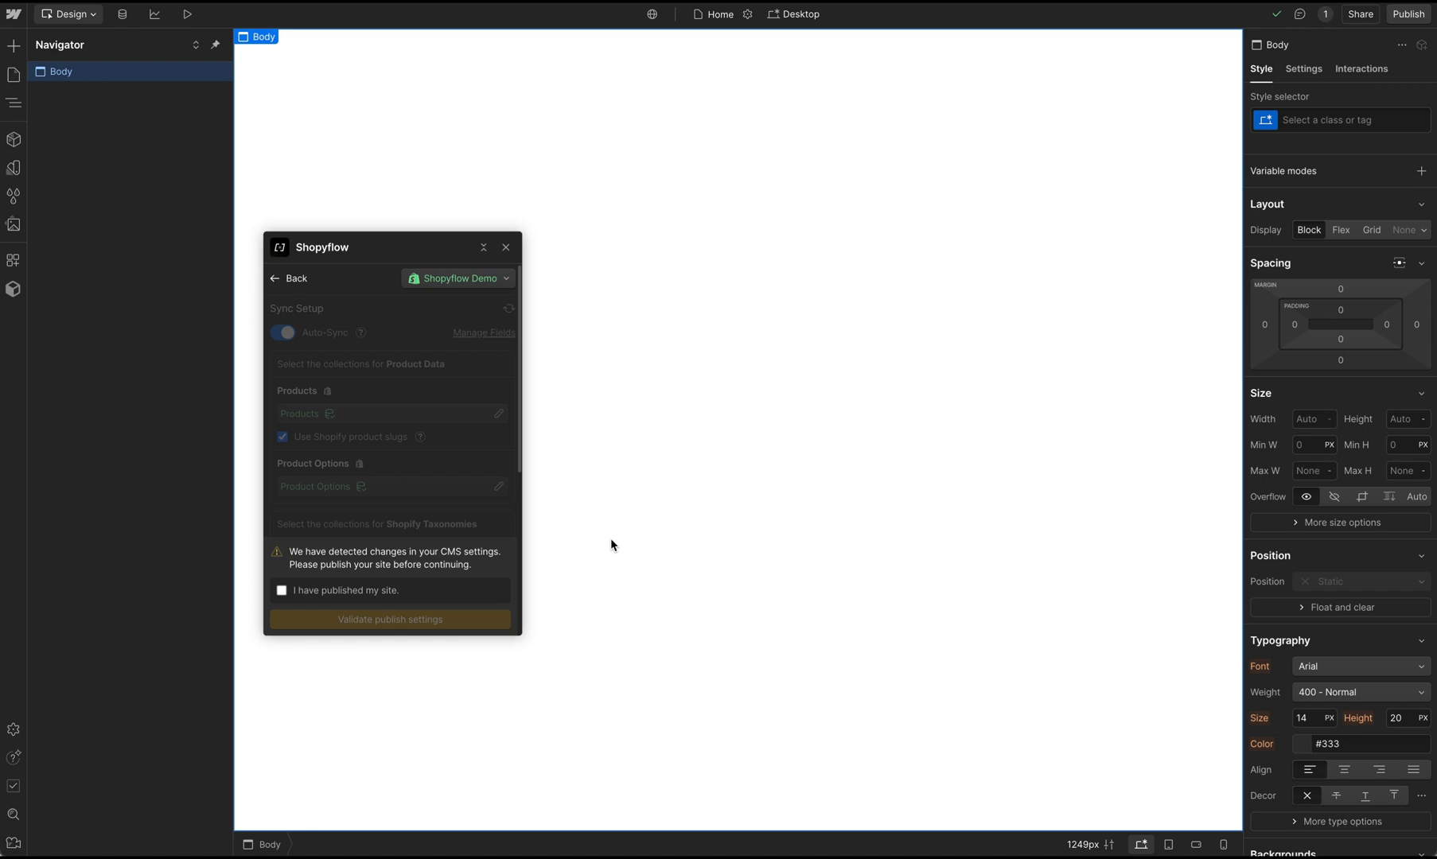
left_click(1409, 16)
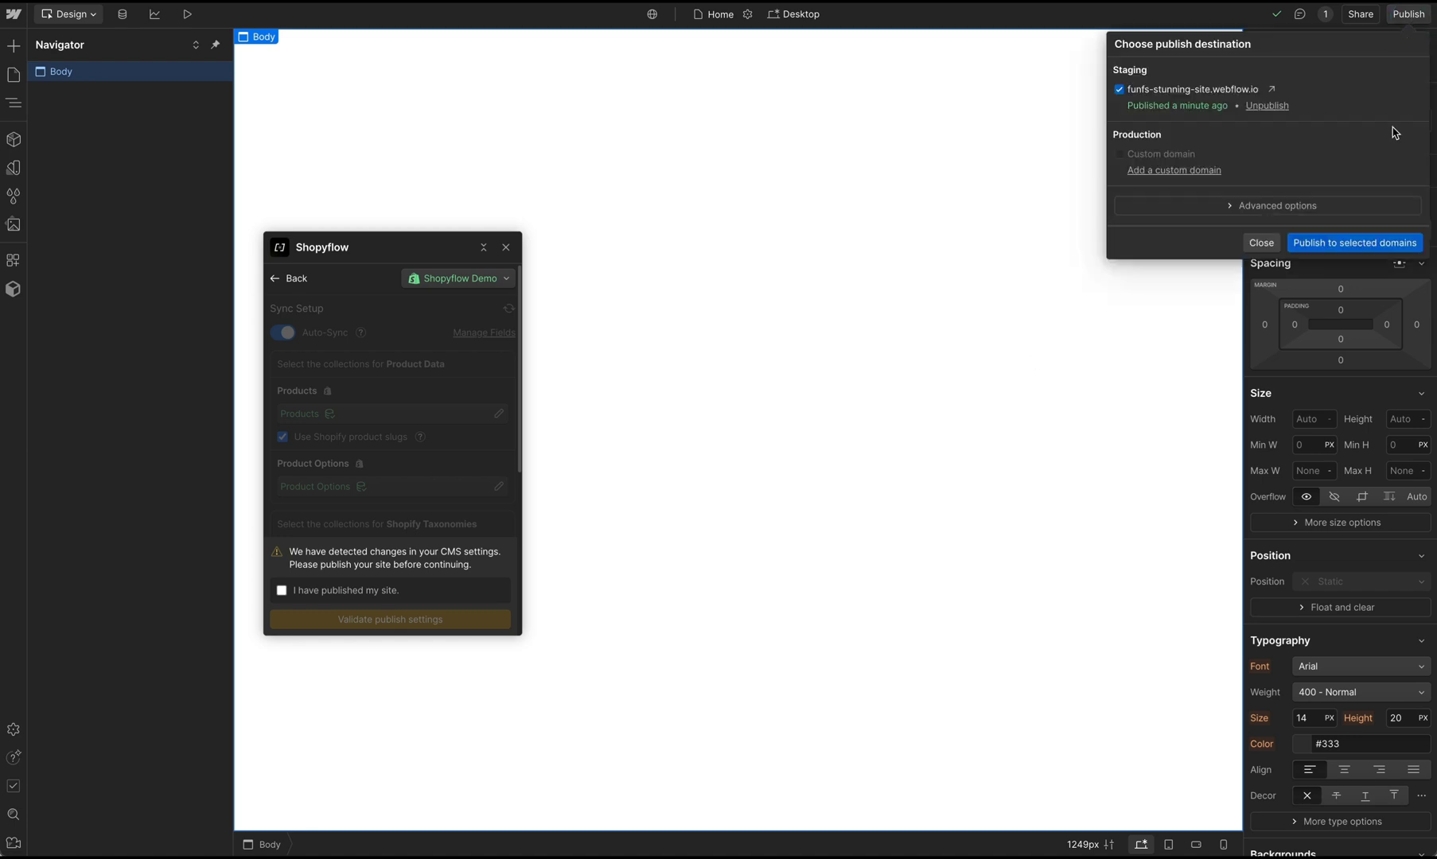
left_click(1327, 247)
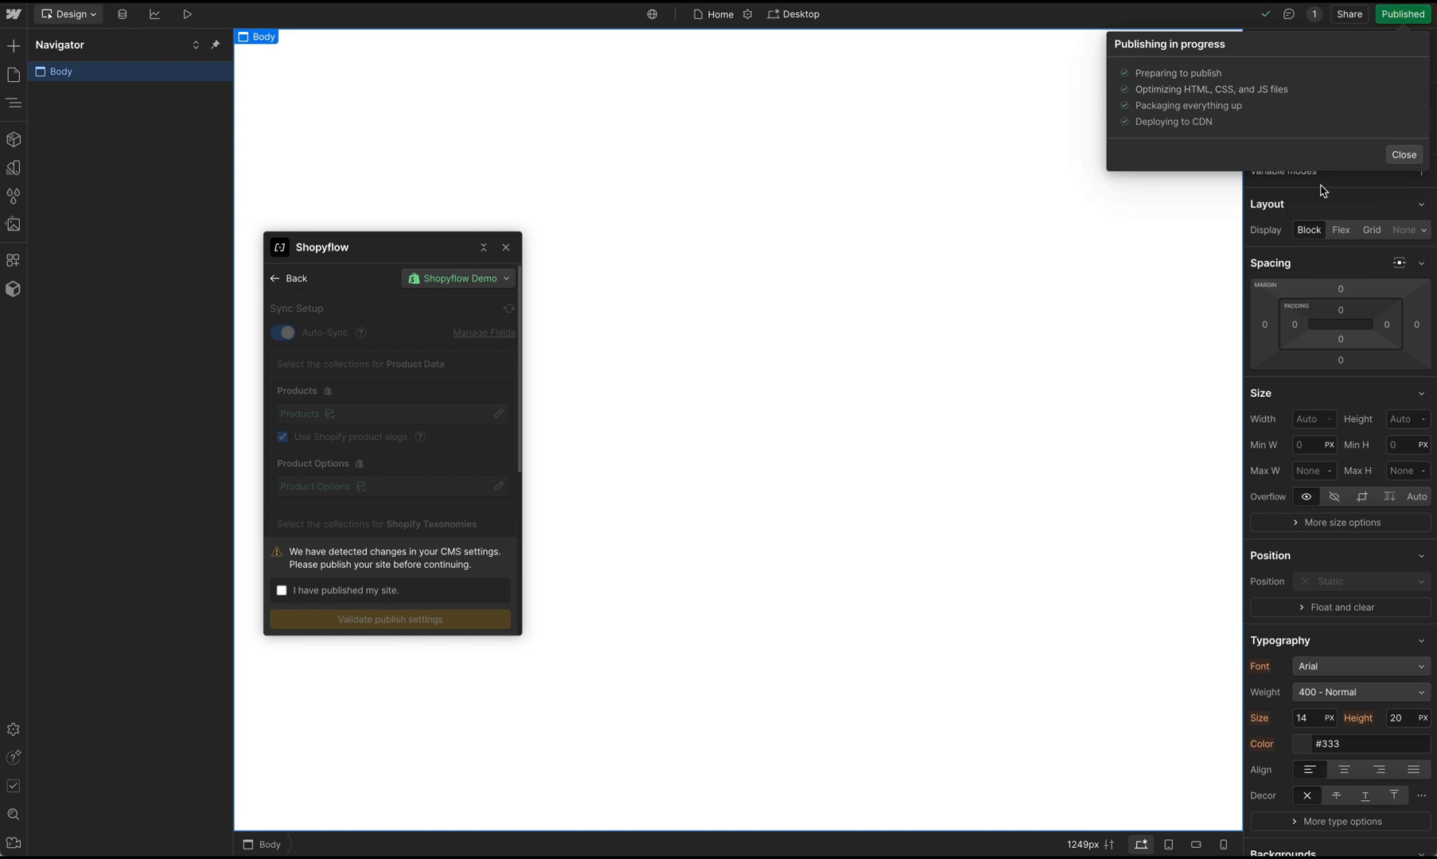
left_click(1261, 243)
- Tick 'I have published my site', validate publish settings, and check the new CMS collections
left_click(281, 590)
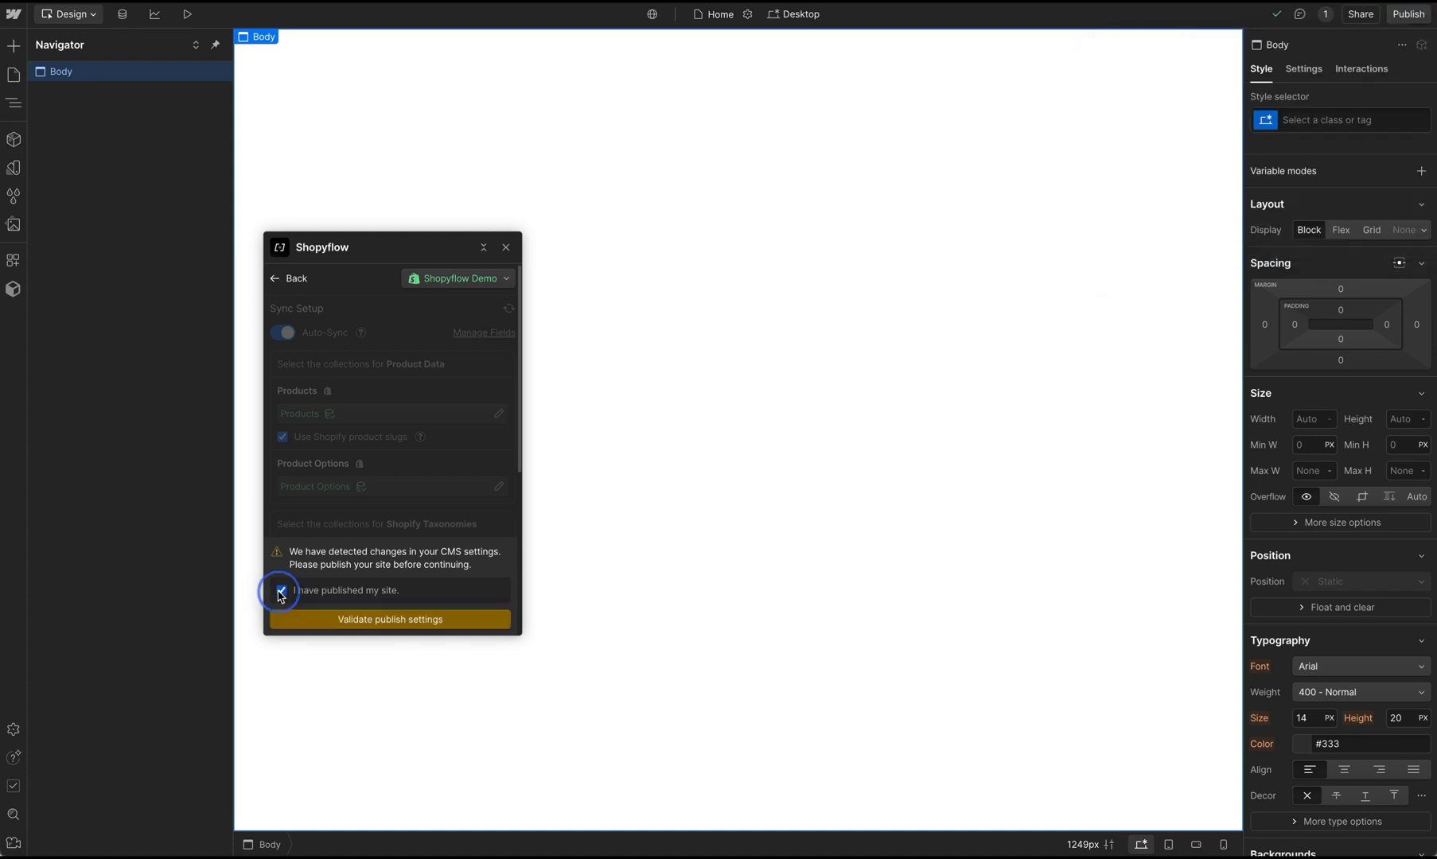
left_click(390, 629)
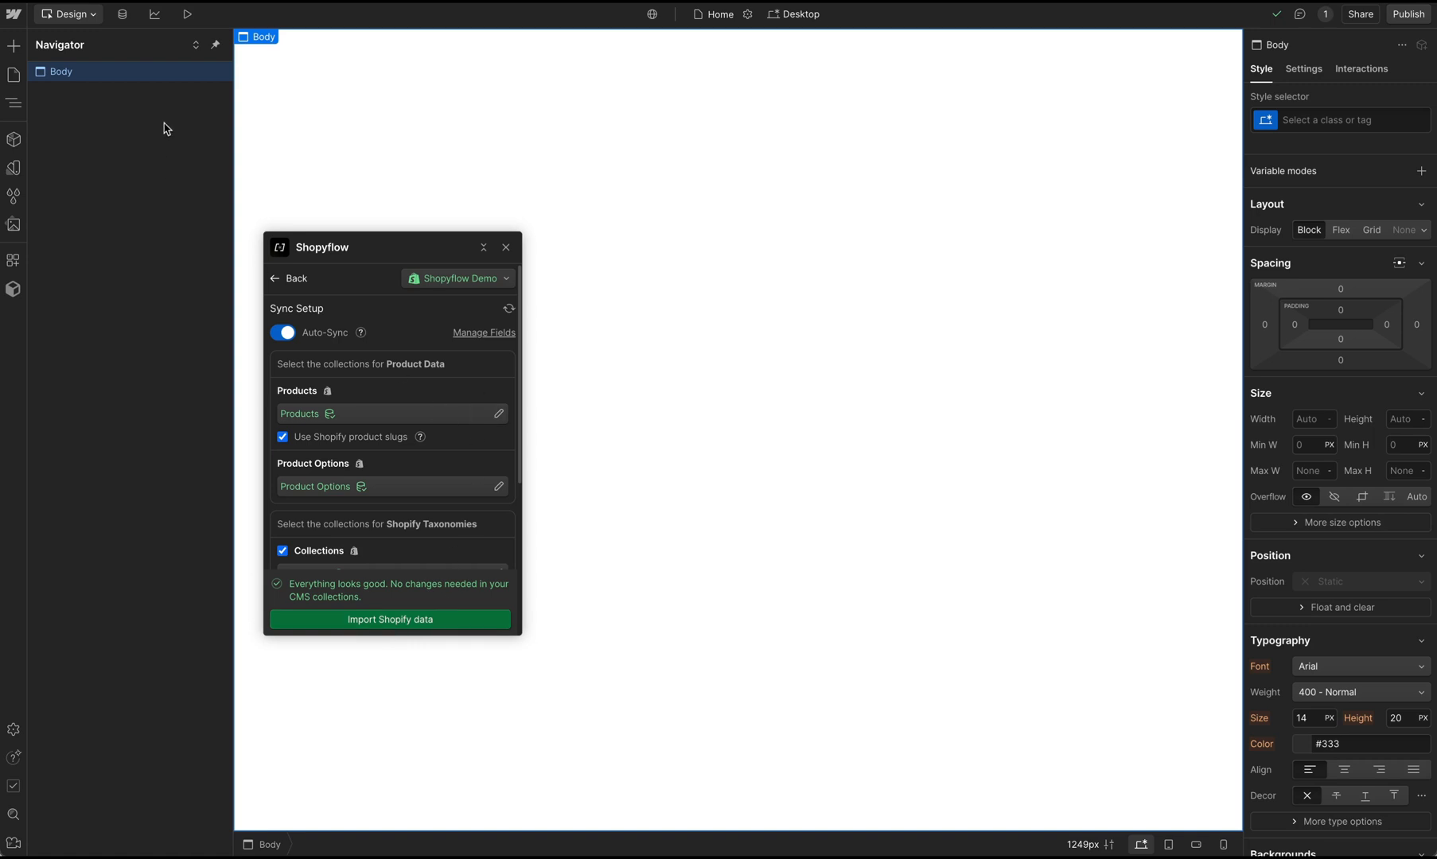
left_click(126, 16)
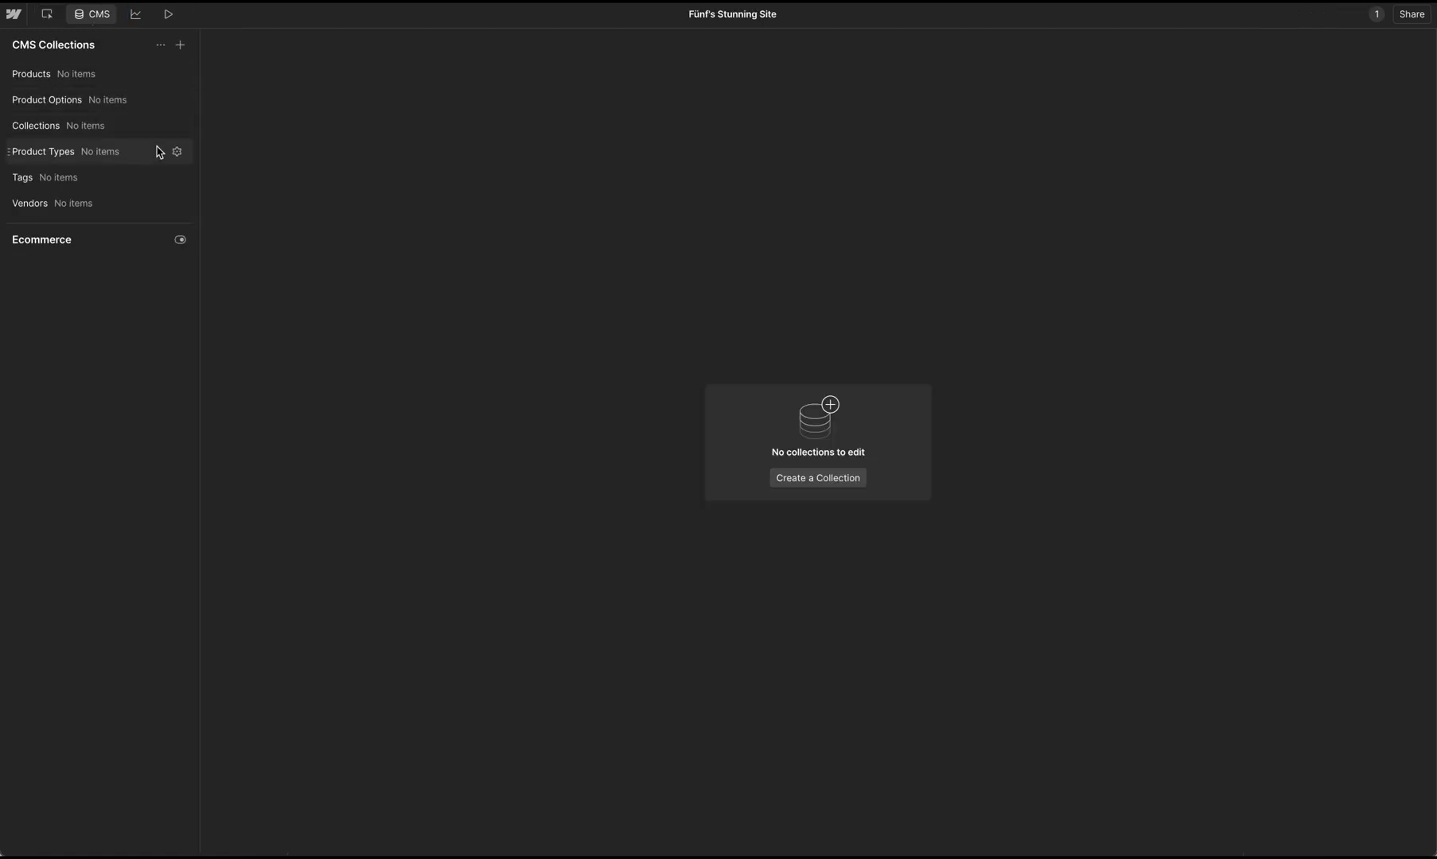
left_click(86, 15)
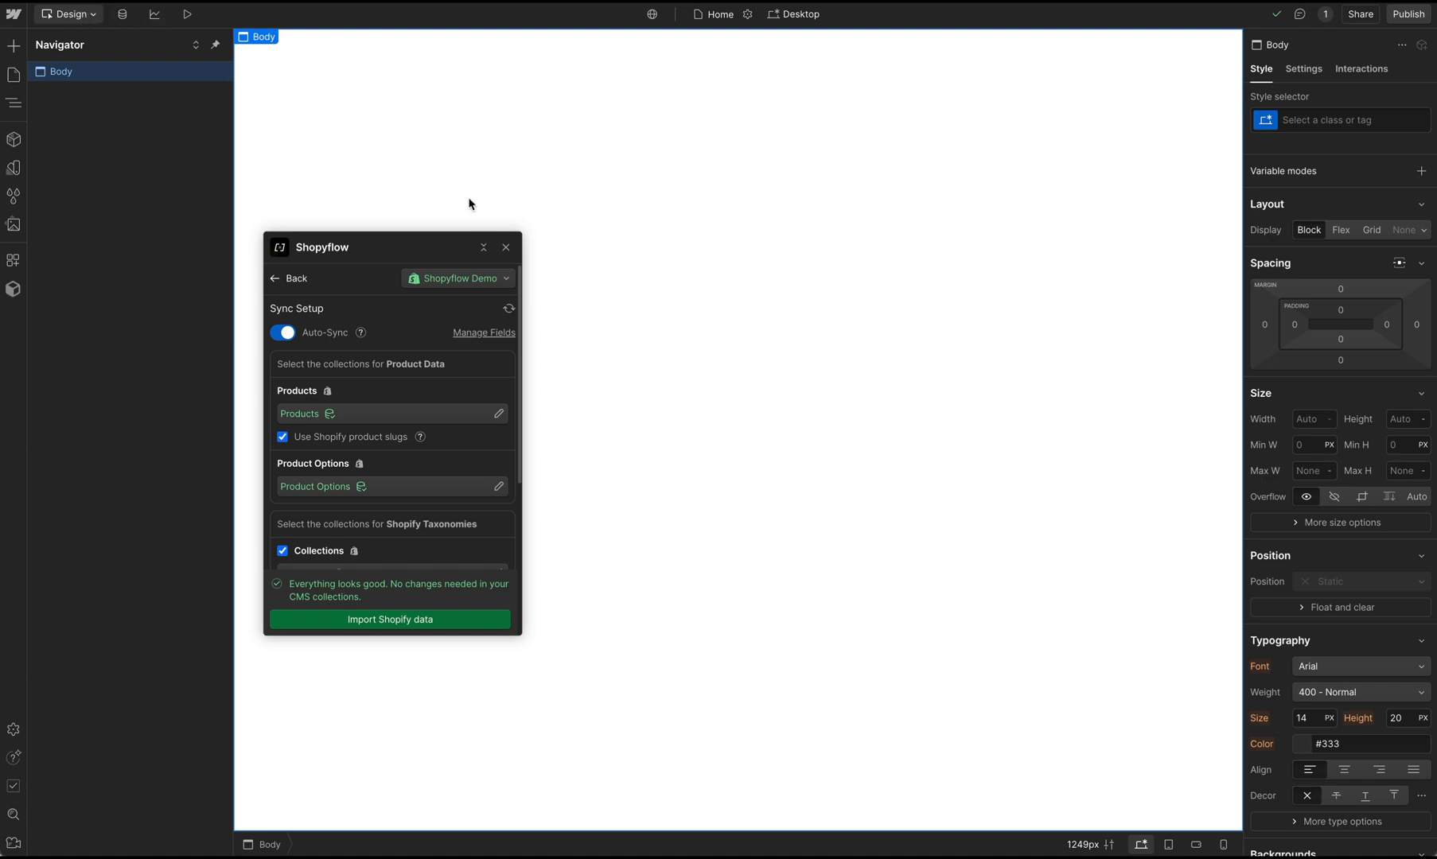
- Exclude Unisex Minimalist Sneaker, High Waist Stretch Jeans and High Waist Sweatpant from the sync
scroll(444, 528, "down", 4)
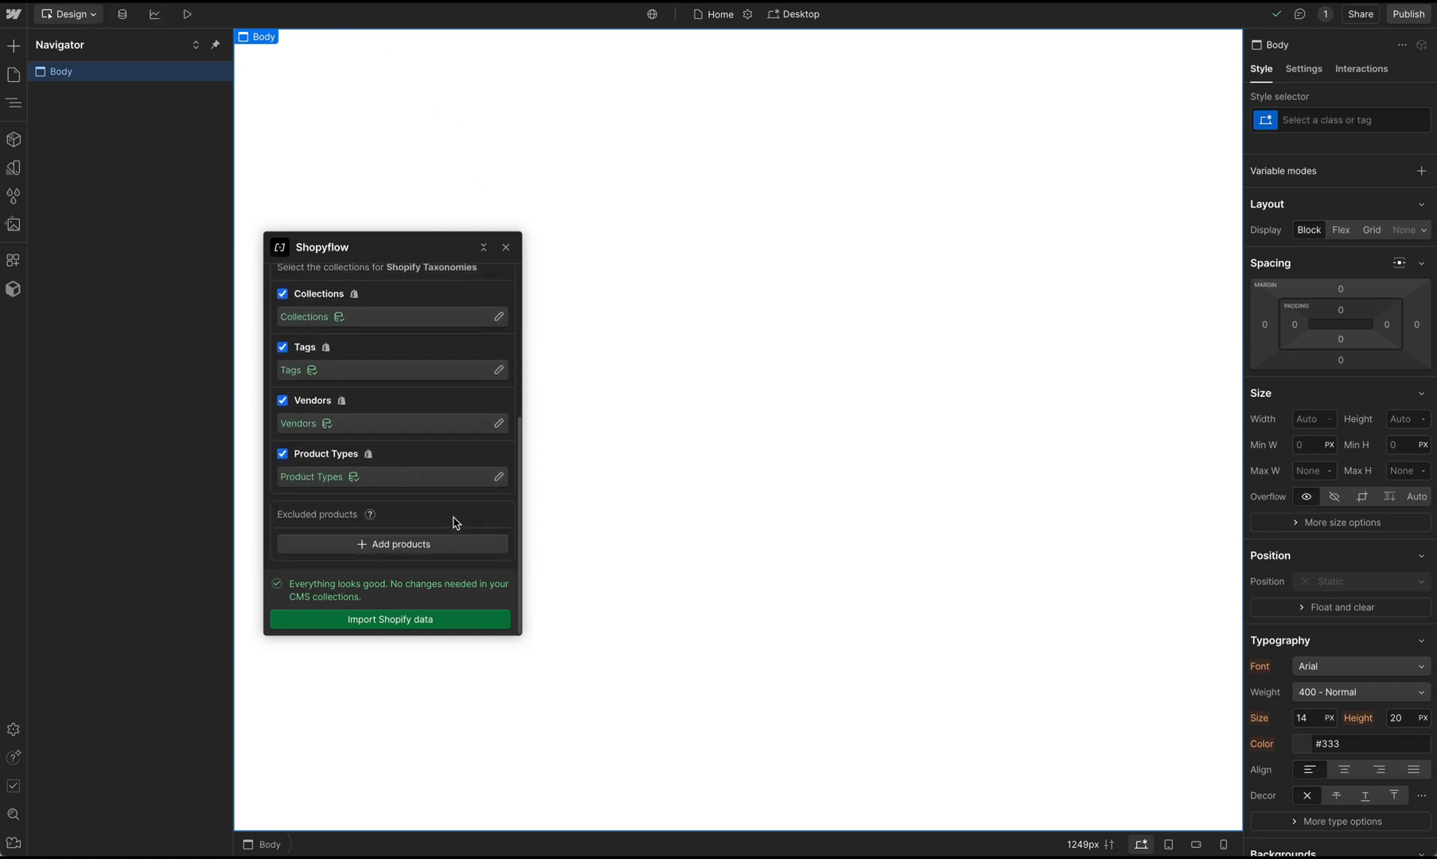
left_click(395, 545)
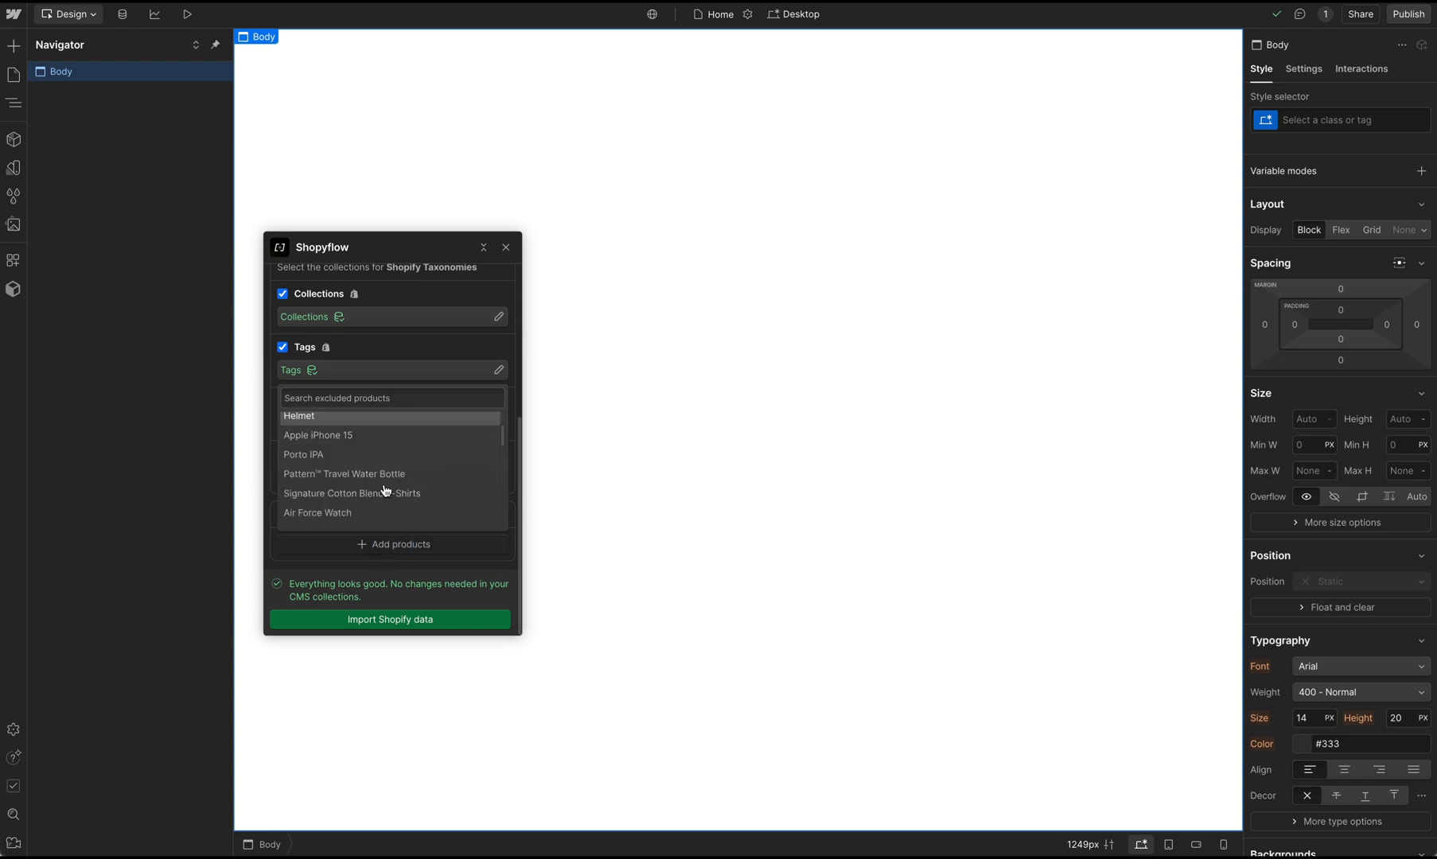
scroll(386, 491, "down", 5)
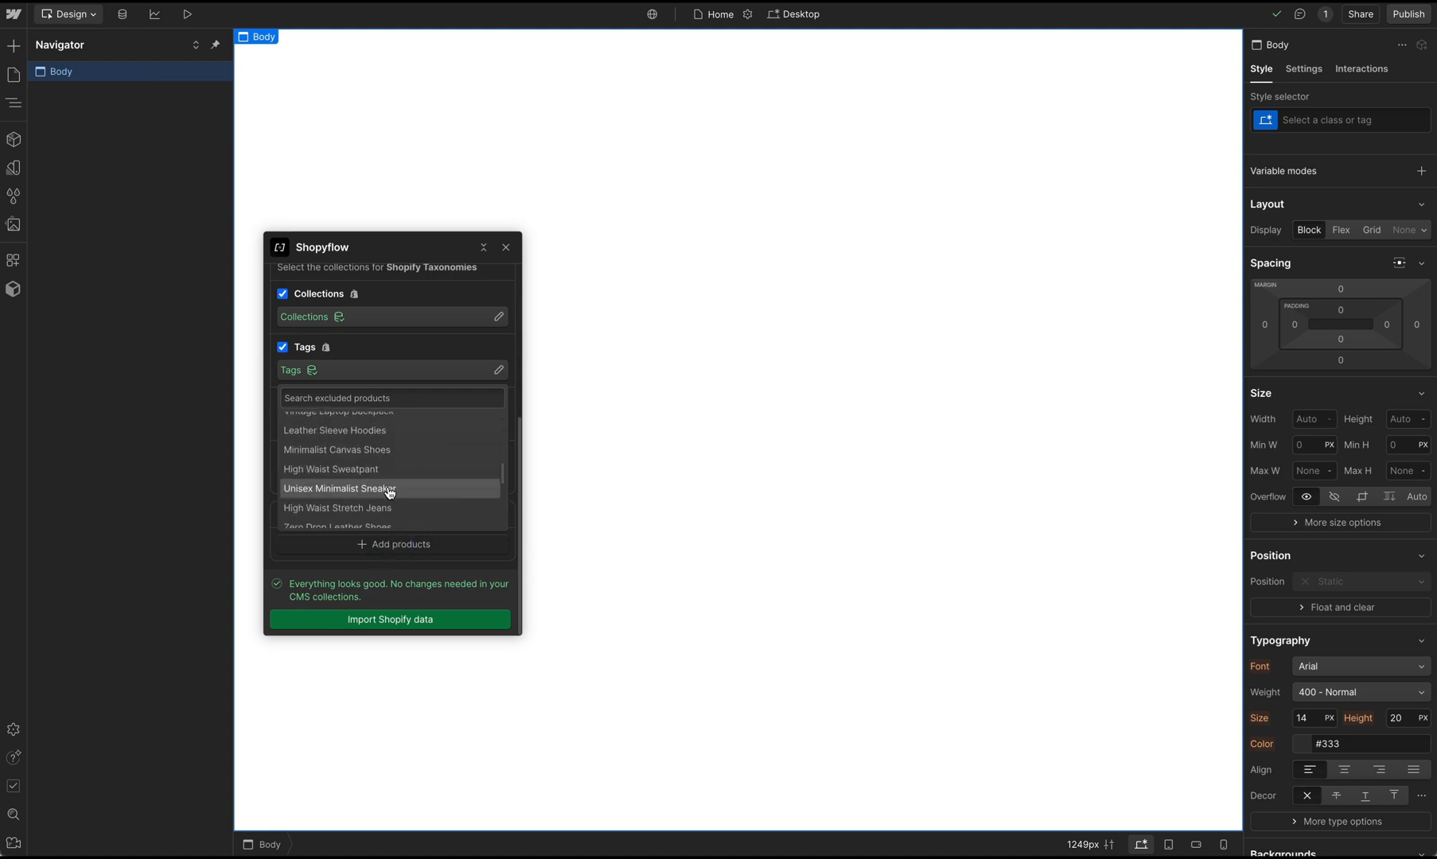
left_click(386, 490)
left_click(387, 480)
left_click(392, 440)
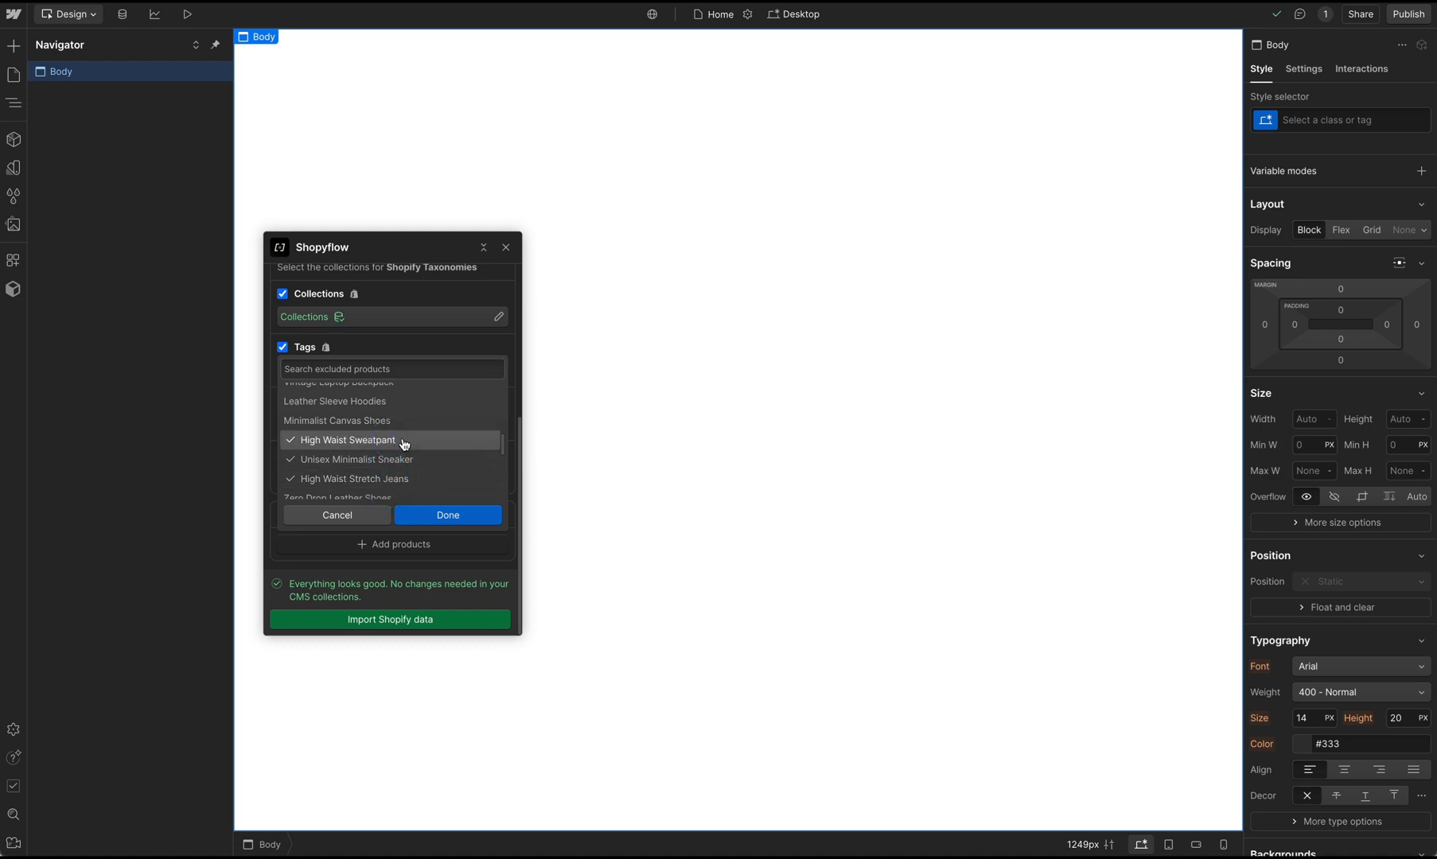
left_click(446, 515)
- Remove all three products from the exclusion list again
scroll(452, 534, "down", 2)
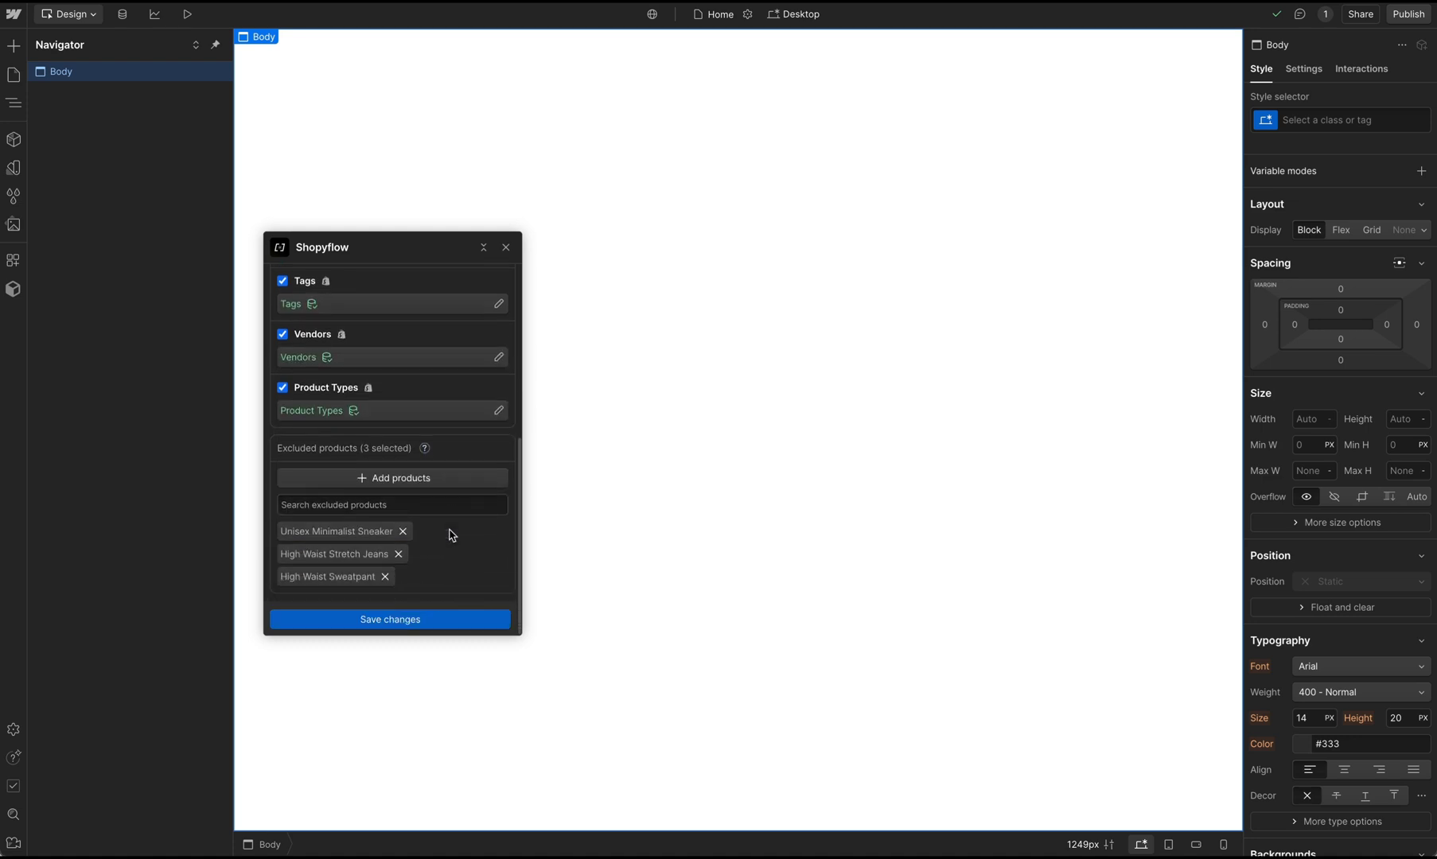
left_click(404, 532)
left_click(400, 548)
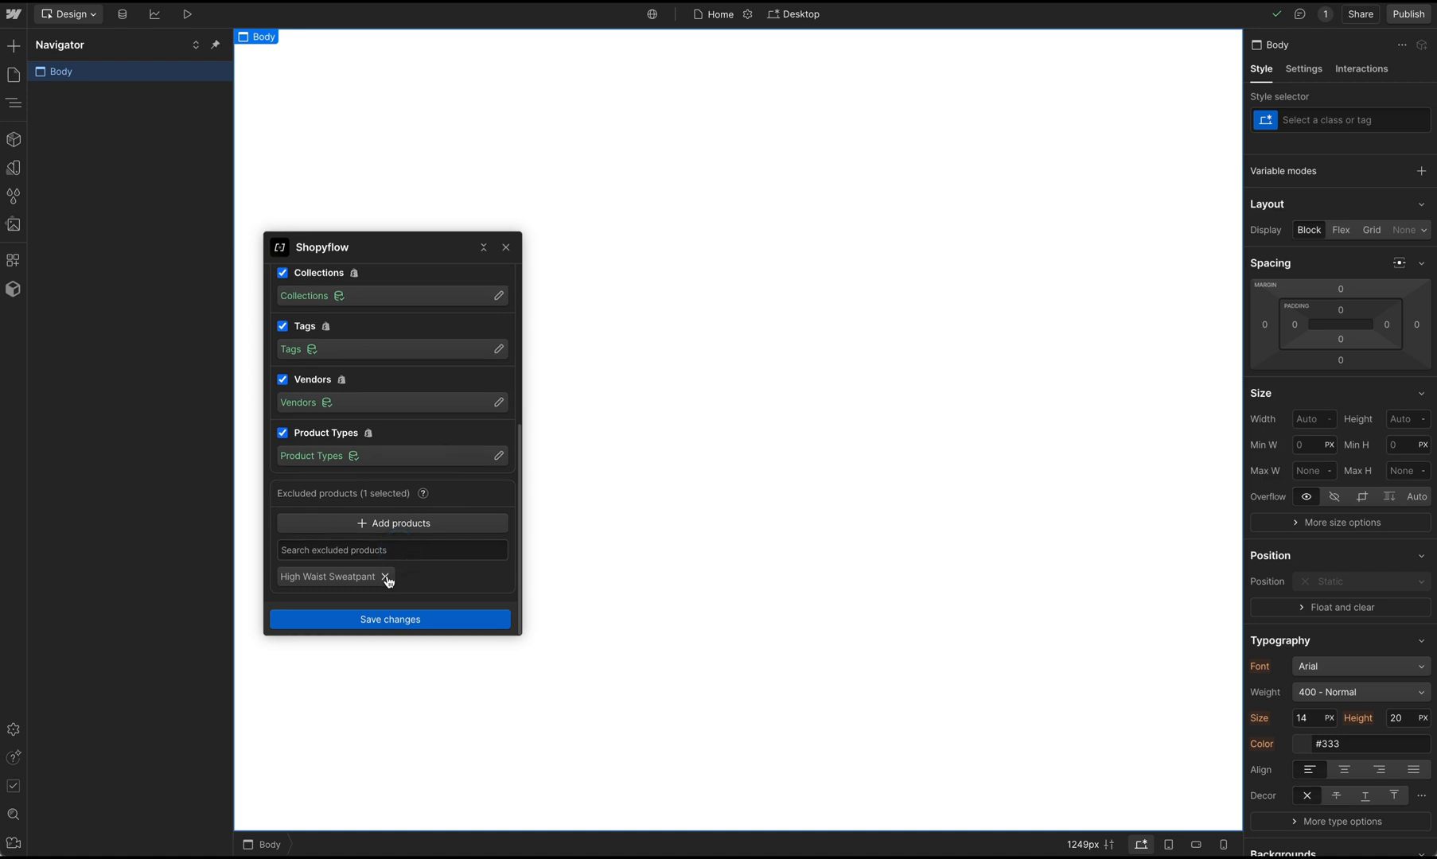
left_click(387, 579)
scroll(437, 493, "up", 10)
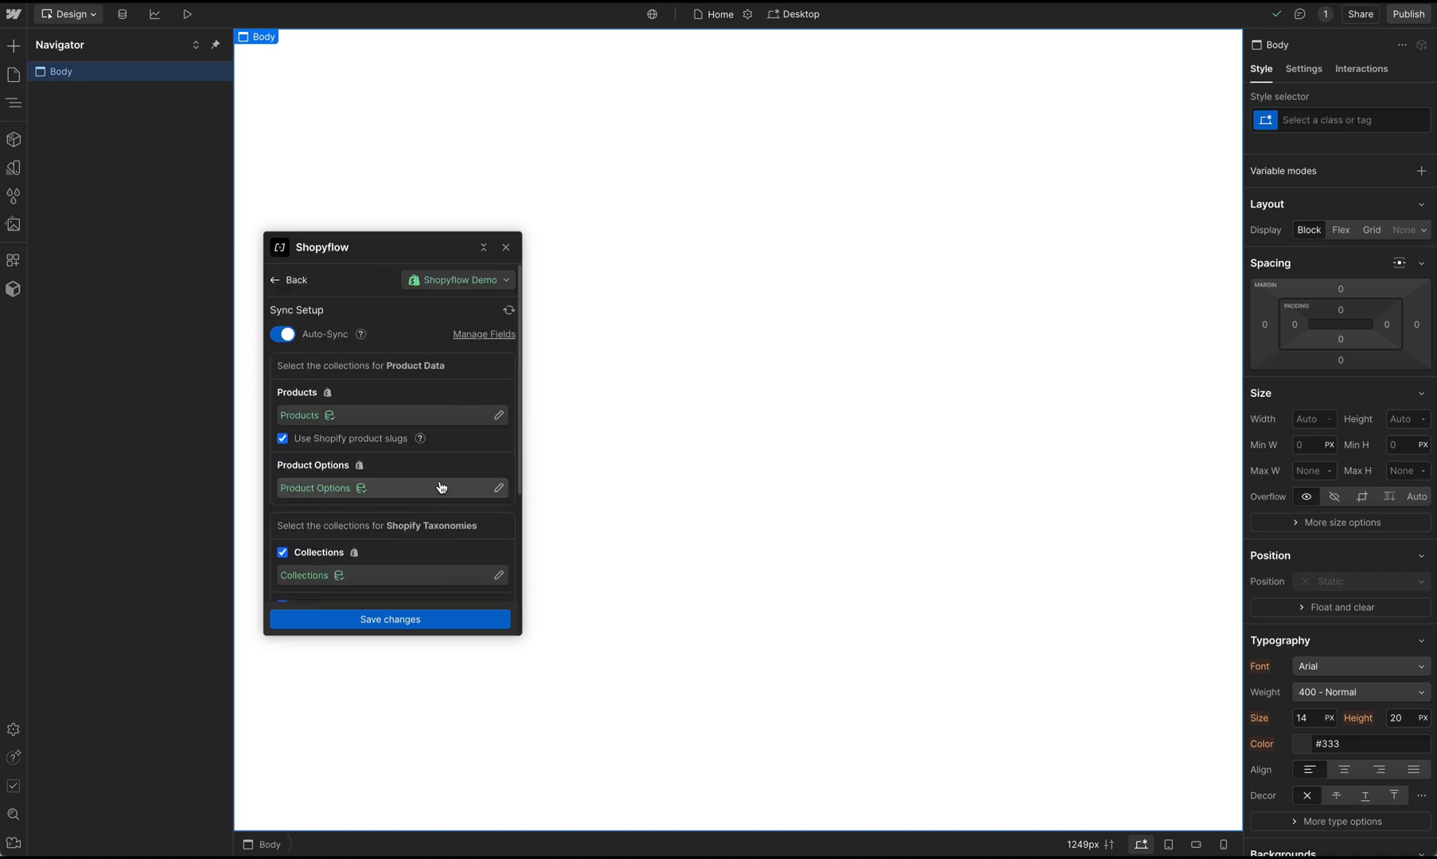
- Open Manage Fields and review the Shopify Product fields to sync
left_click(478, 333)
scroll(472, 376, "down", 3)
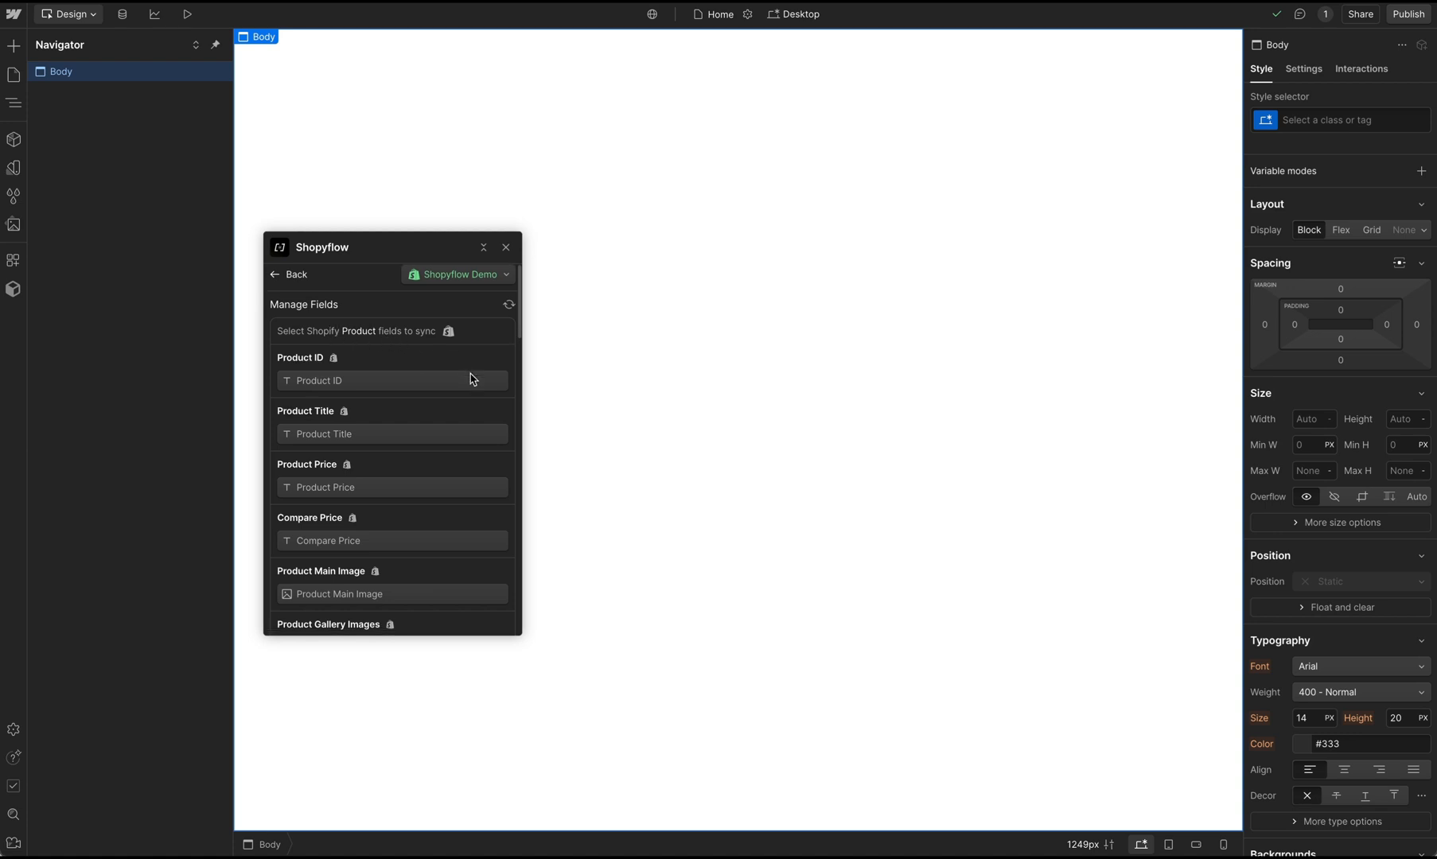
scroll(472, 379, "down", 7)
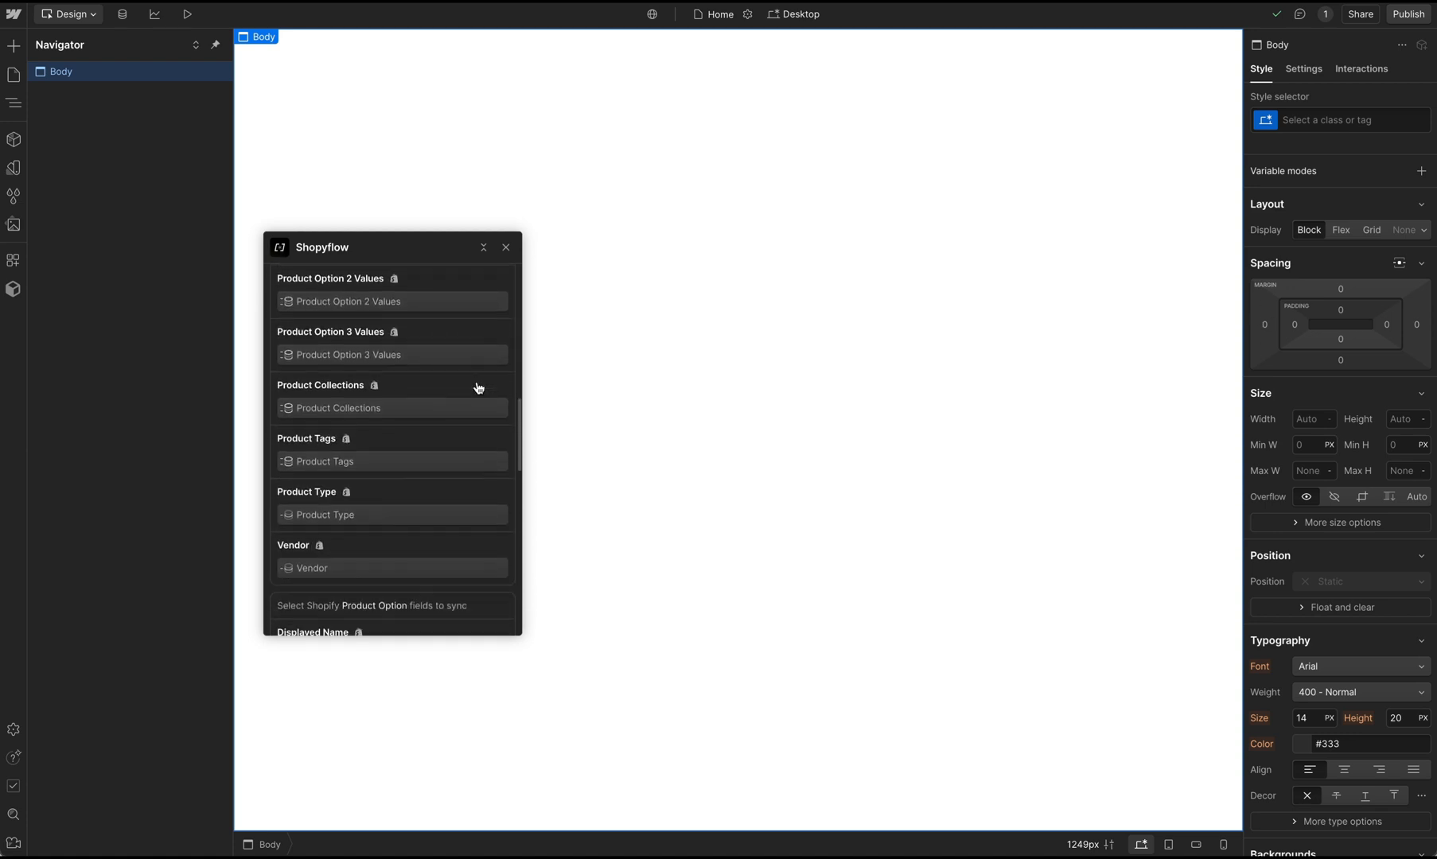
scroll(484, 390, "down", 5)
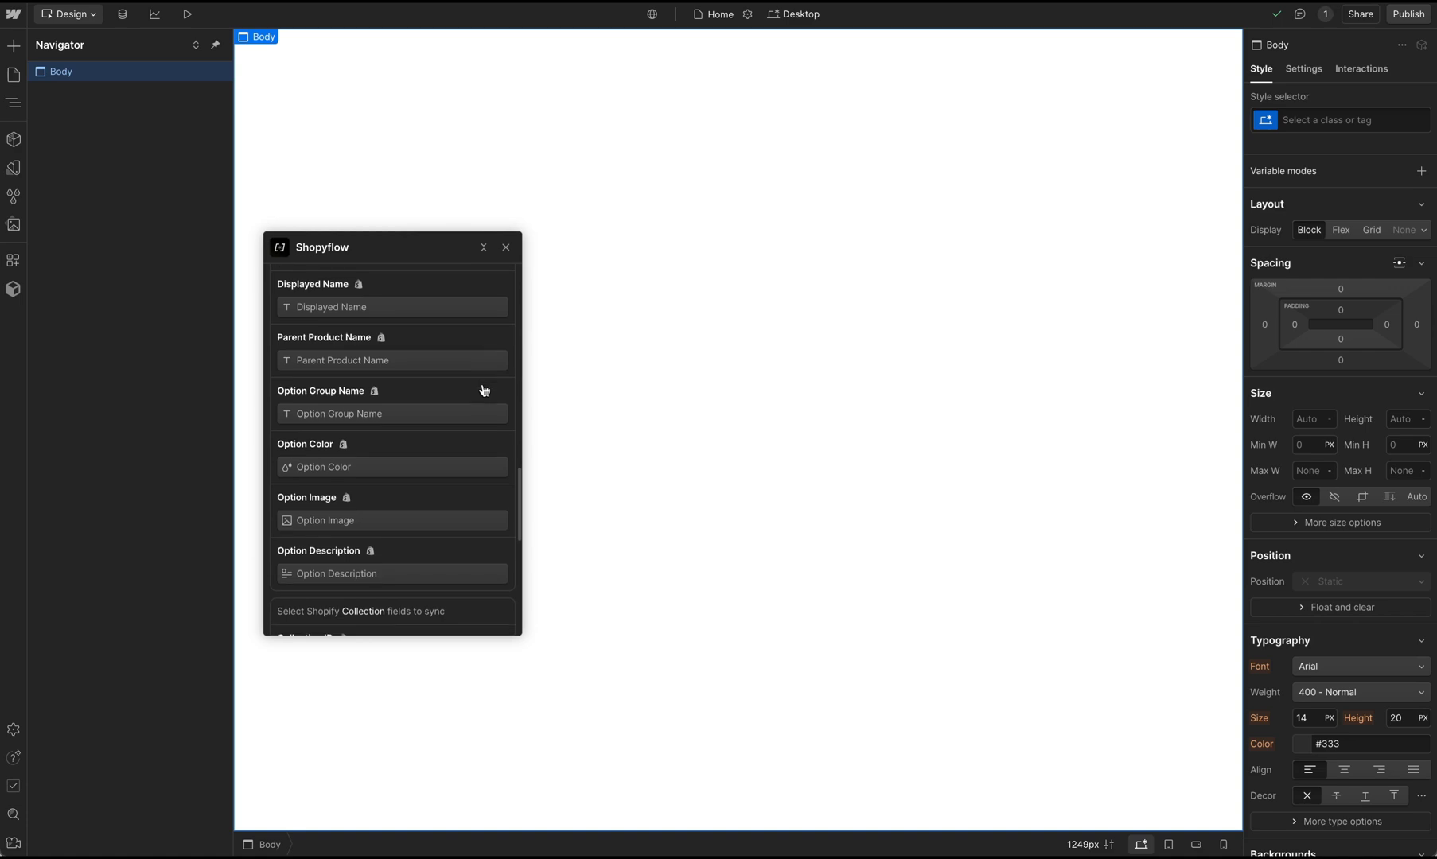
scroll(490, 391, "down", 1)
scroll(491, 391, "up", 15)
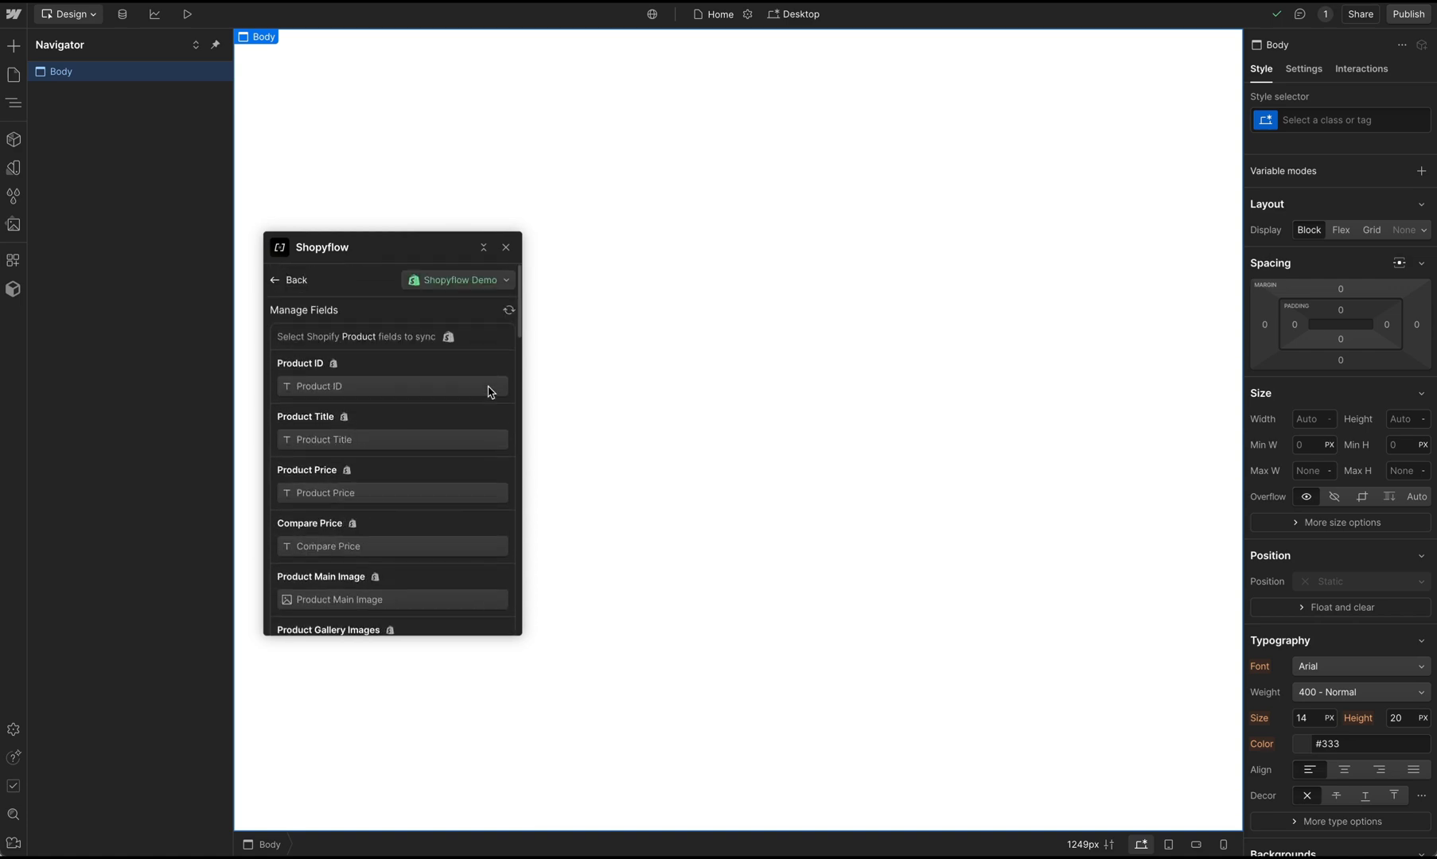
- Go back to Sync Setup and run Import Shopify data
left_click(272, 283)
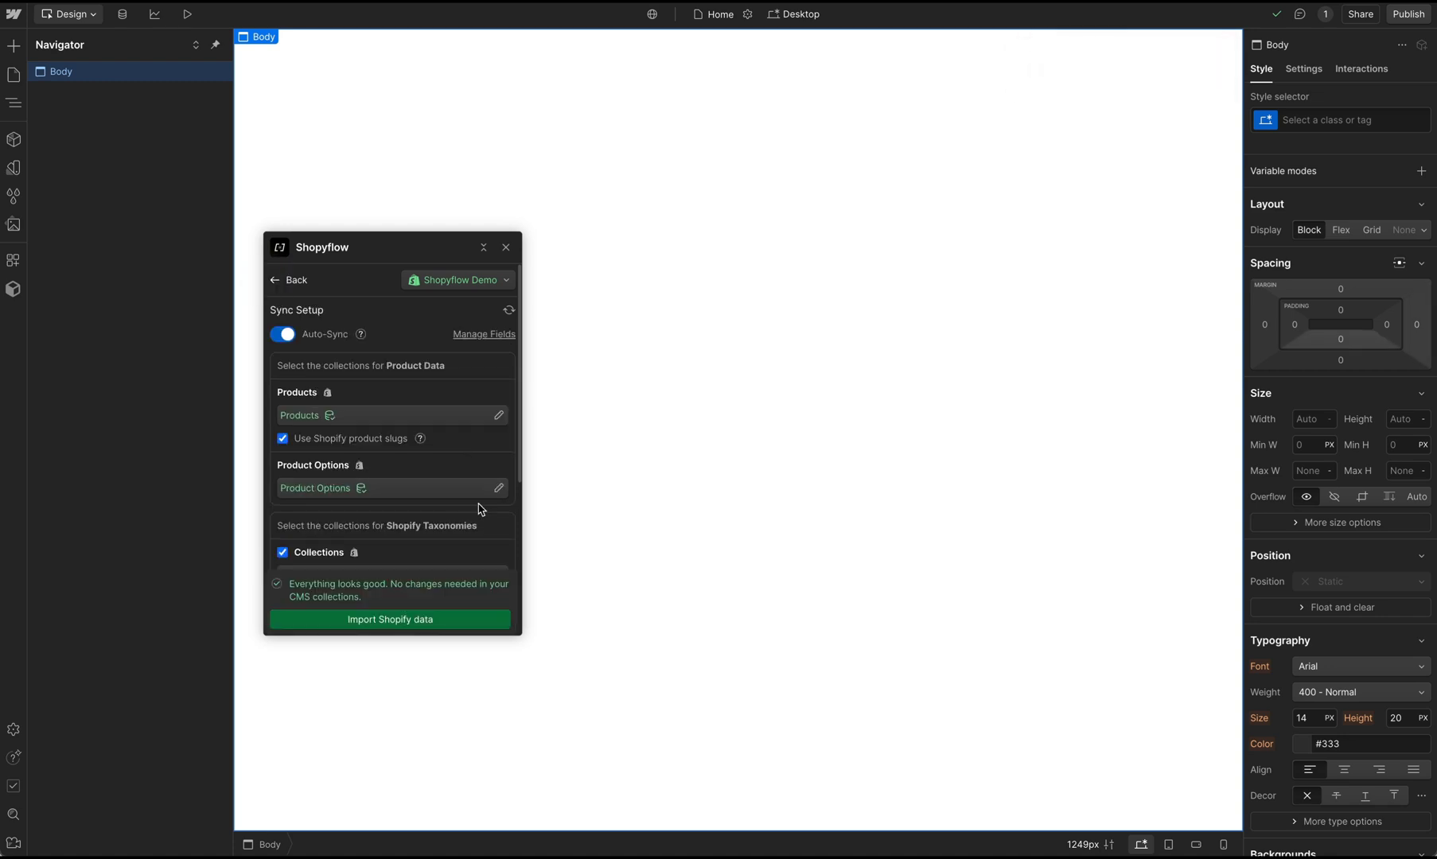
left_click(471, 629)
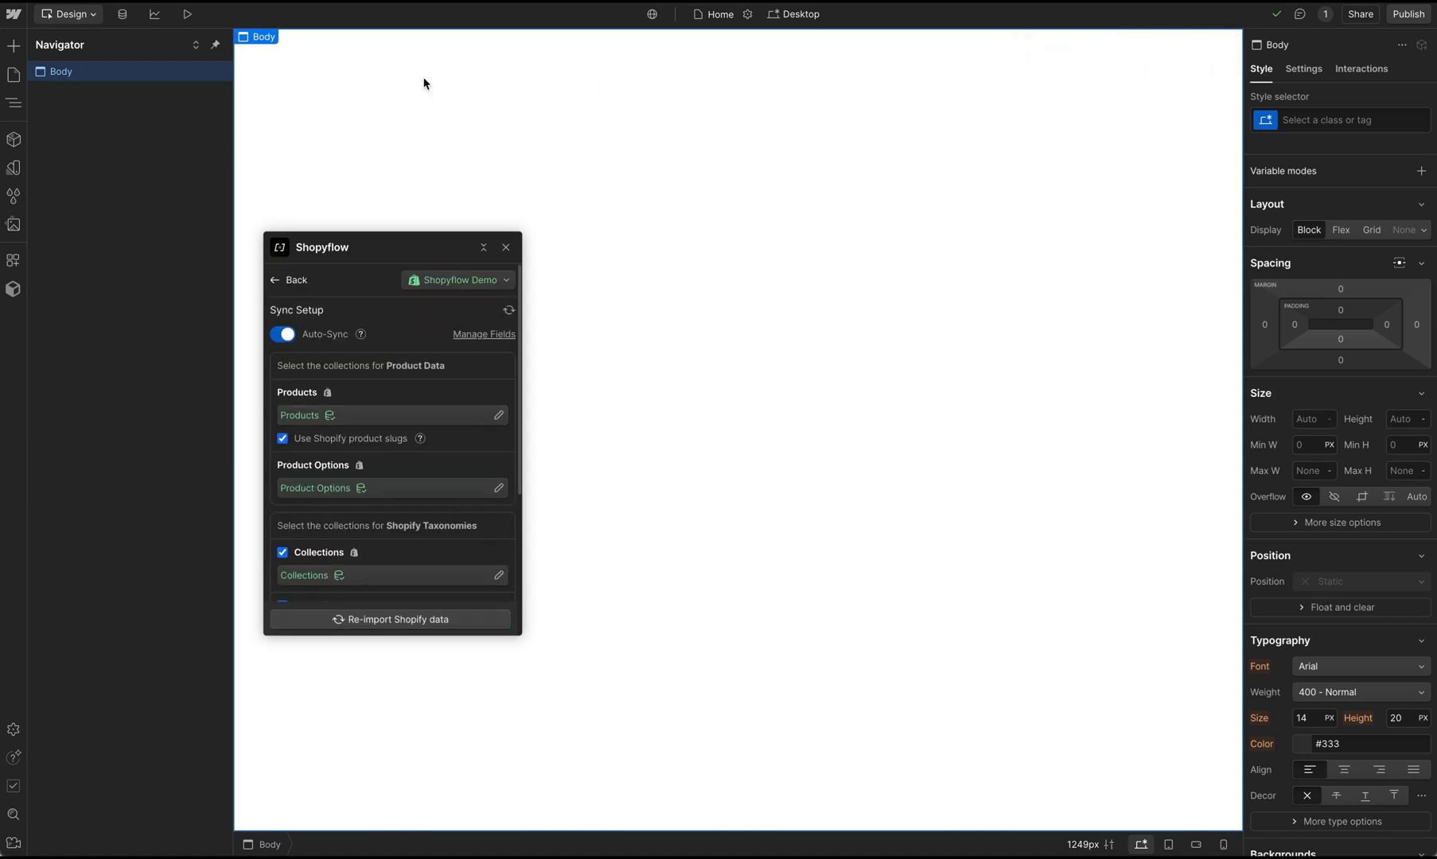
- Open the CMS and refresh the collections twice until the imported products appear
left_click(122, 15)
left_click(161, 45)
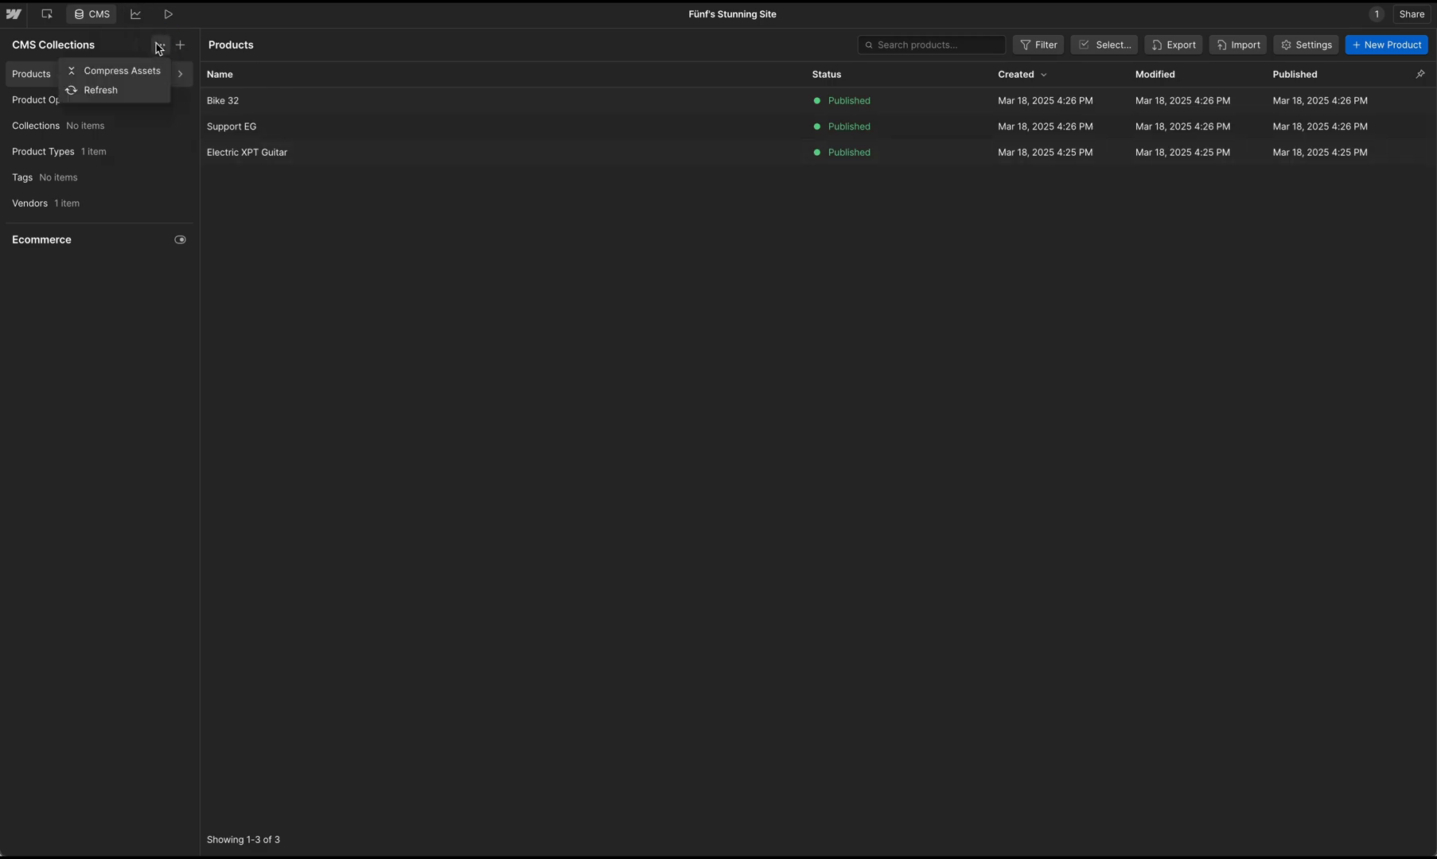
left_click(102, 90)
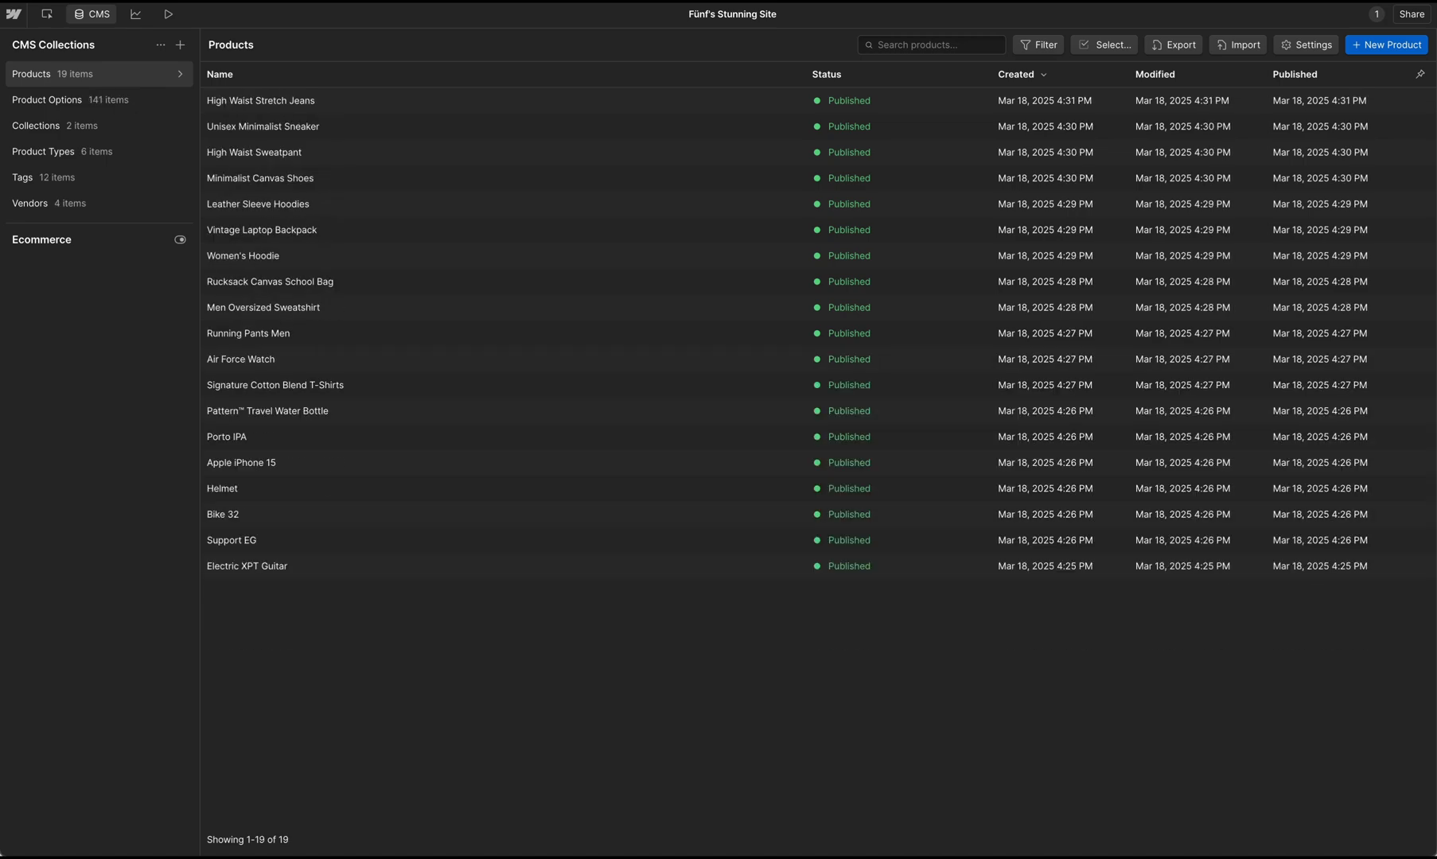
left_click(160, 45)
left_click(146, 86)
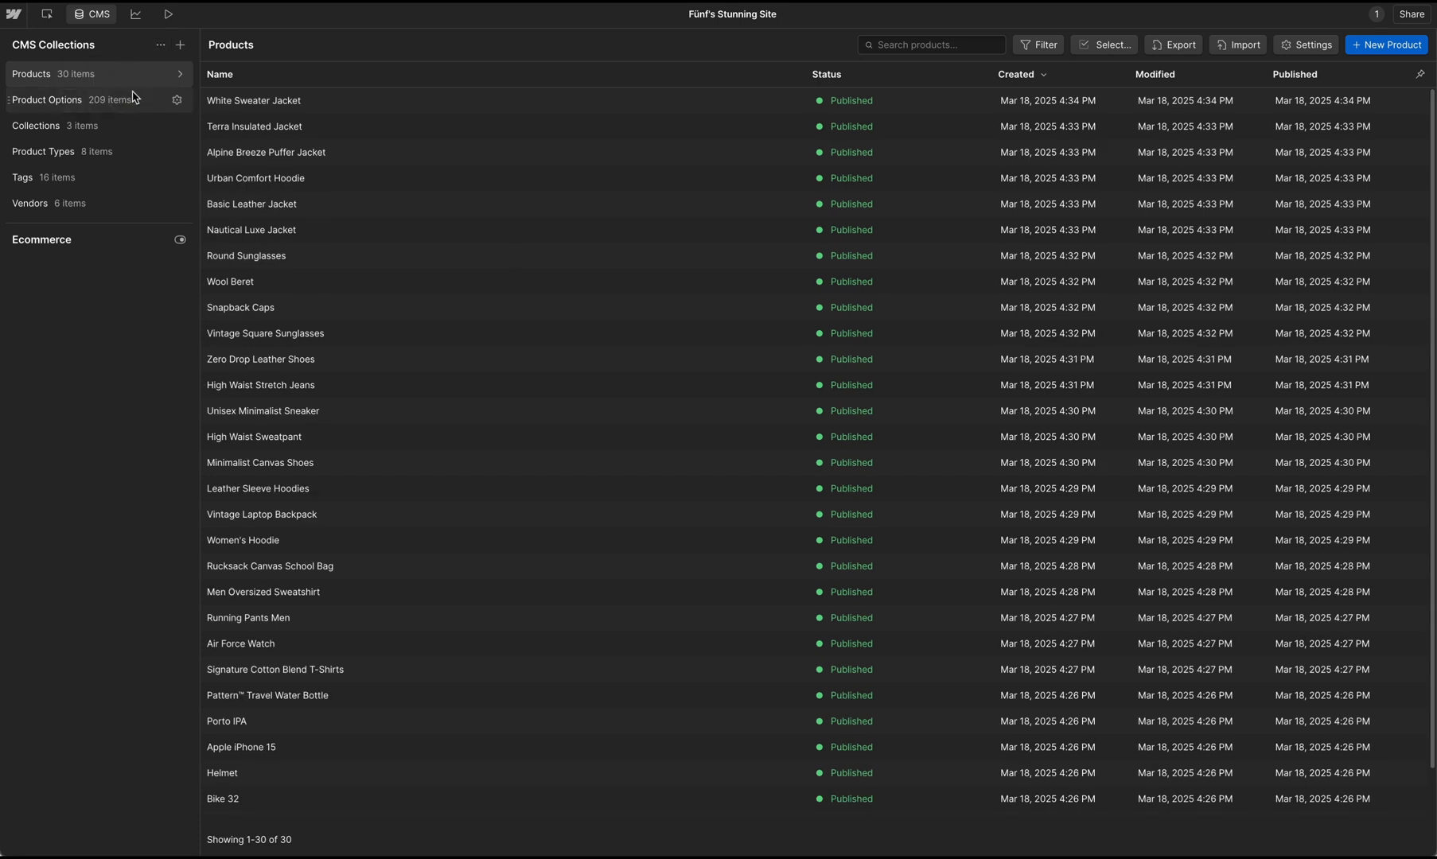